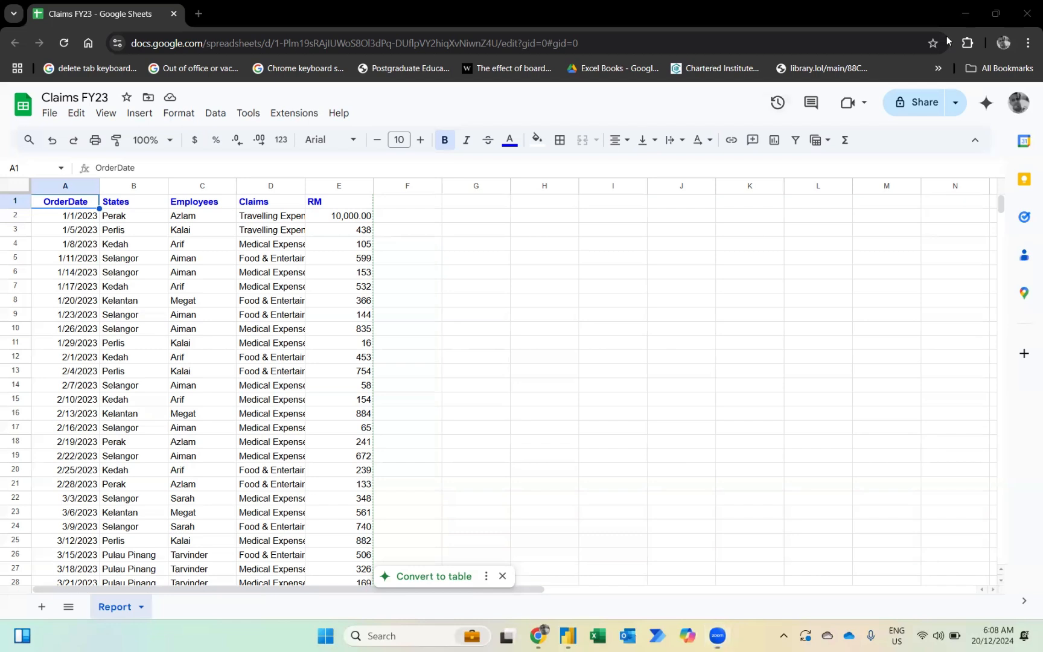
# - Share Claims FY23 so anyone with the link is an Editor, and copy the link
pyautogui.click(922, 108)
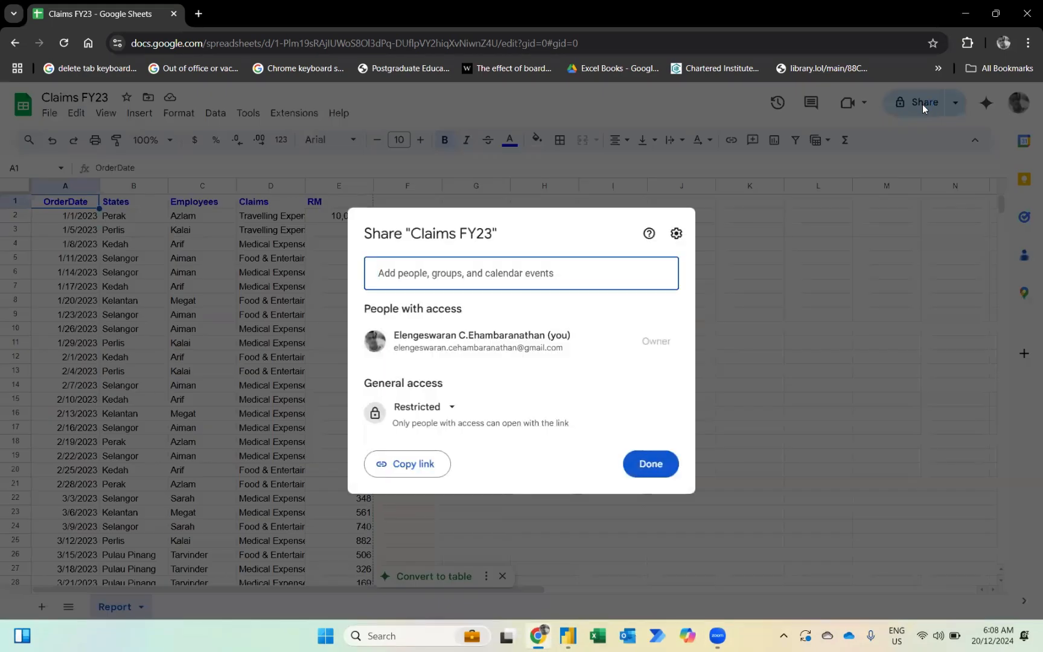
pyautogui.click(402, 410)
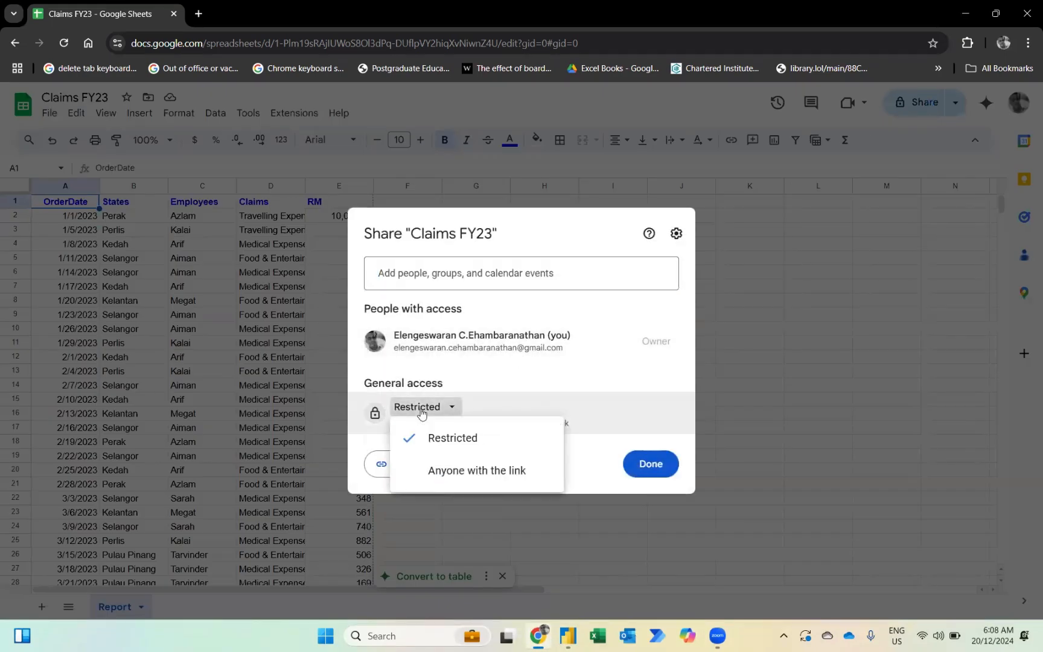
pyautogui.click(445, 477)
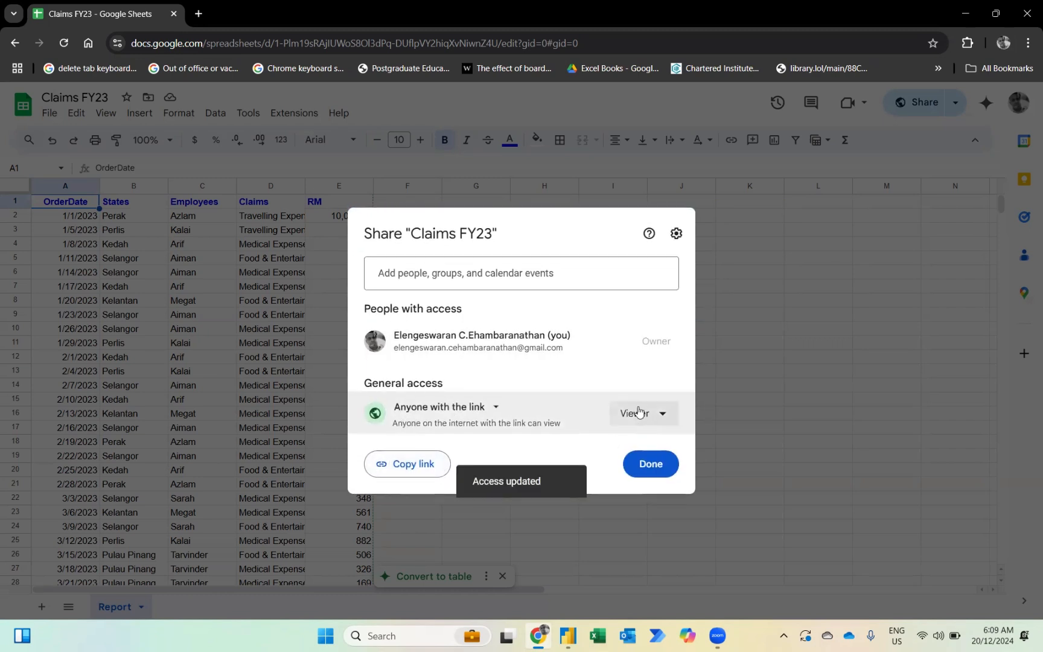
pyautogui.click(639, 412)
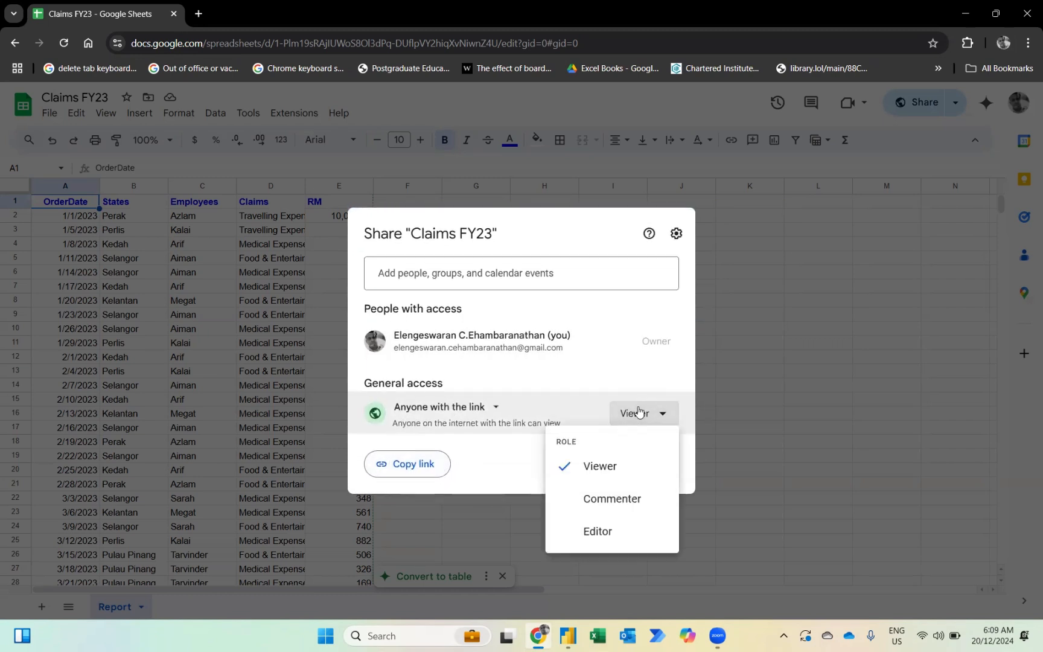
pyautogui.click(595, 531)
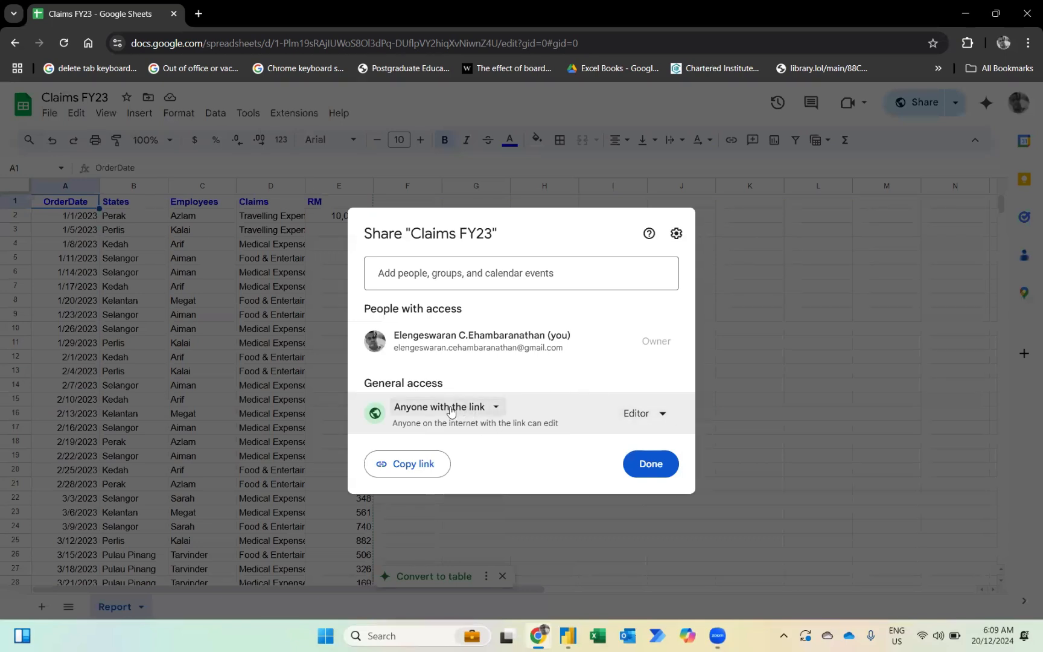
pyautogui.click(408, 465)
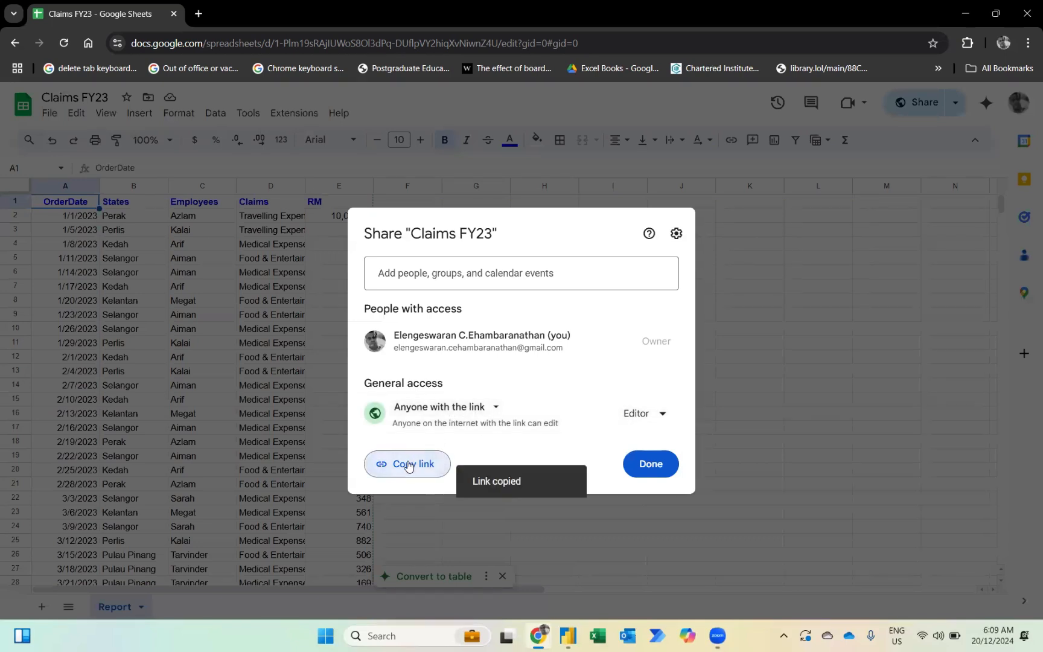
pyautogui.click(644, 471)
# - Start a Web data source from the pasted sheet link, its ending replaced with export?format=xlsx
pyautogui.click(568, 636)
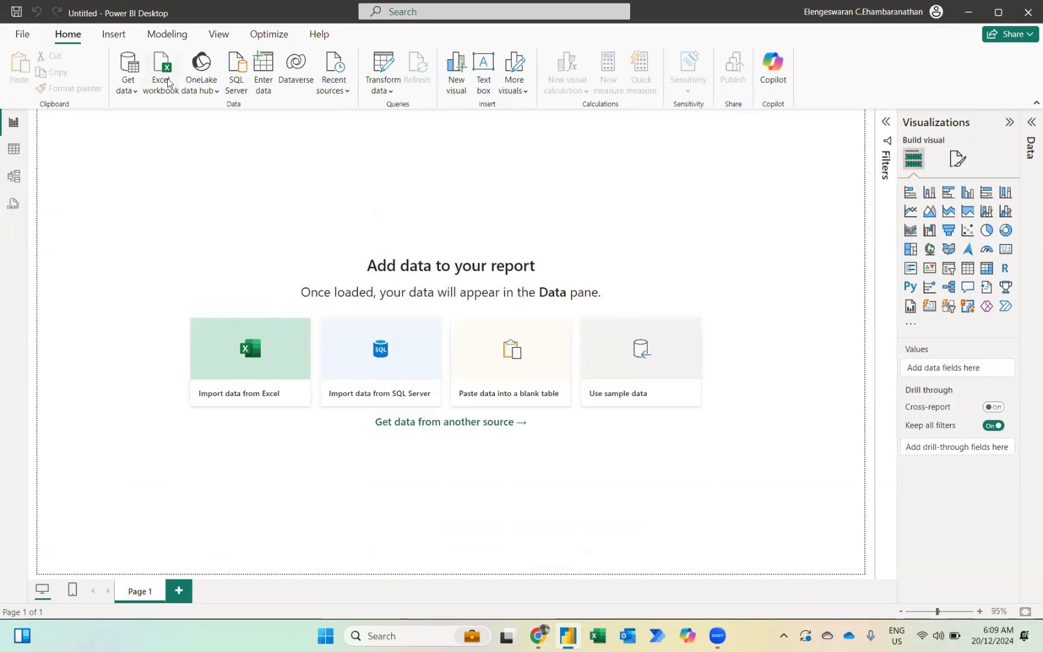
pyautogui.click(137, 88)
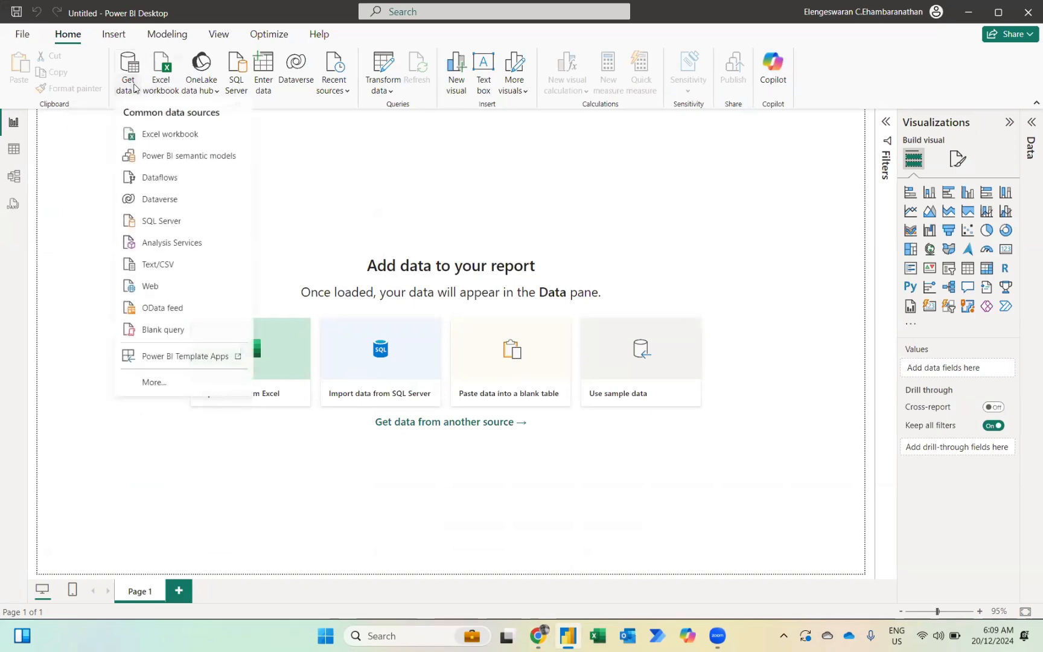
pyautogui.click(155, 288)
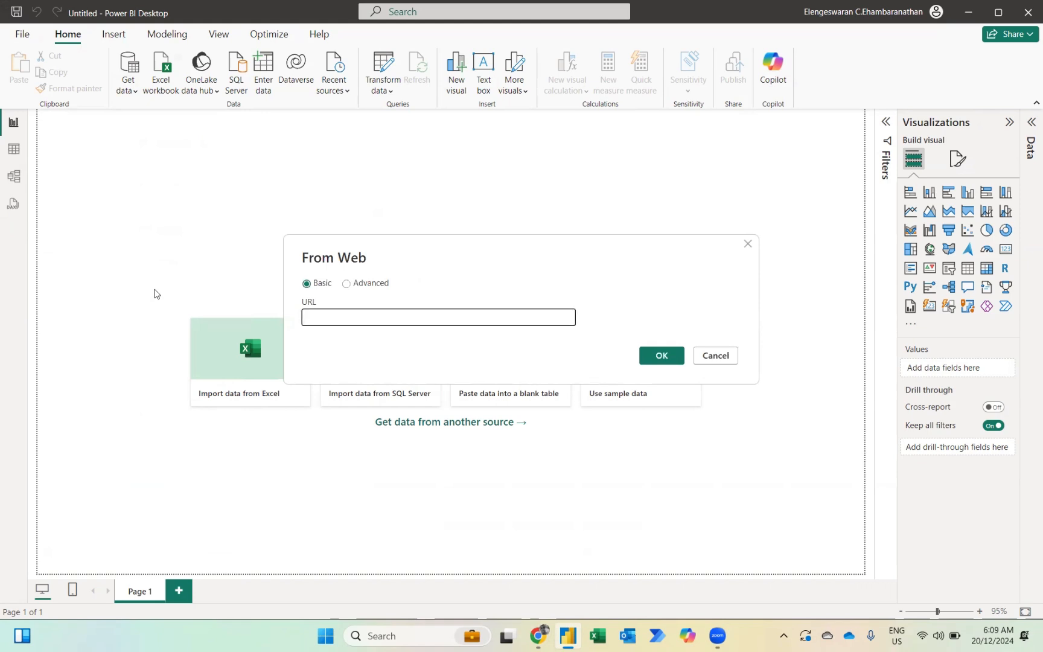
pyautogui.hotkey('ctrl', 'v')
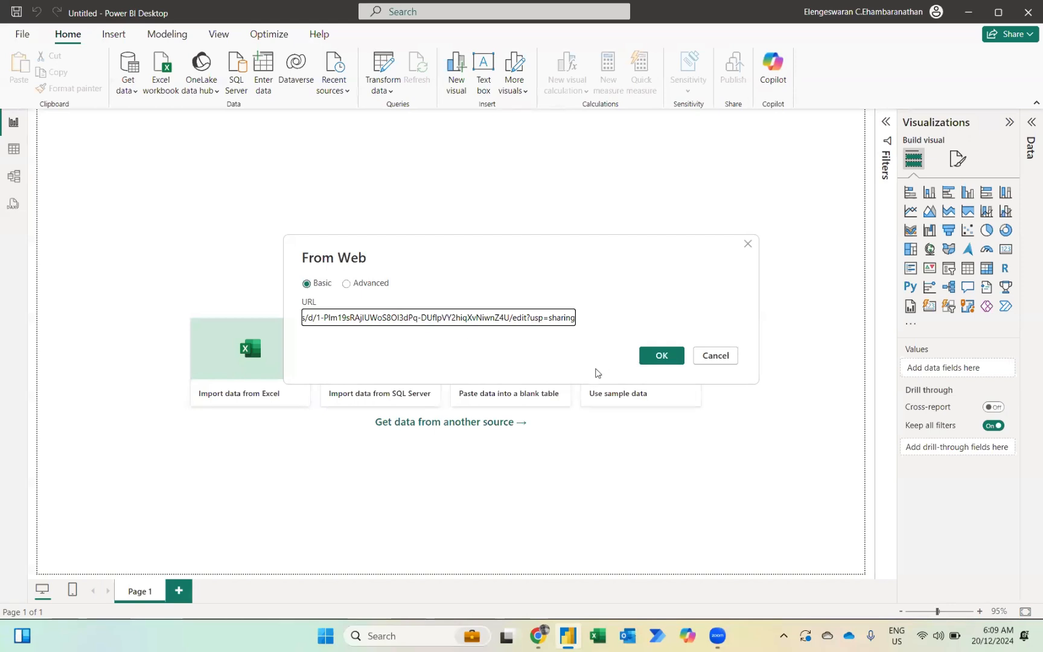
pyautogui.click(512, 317)
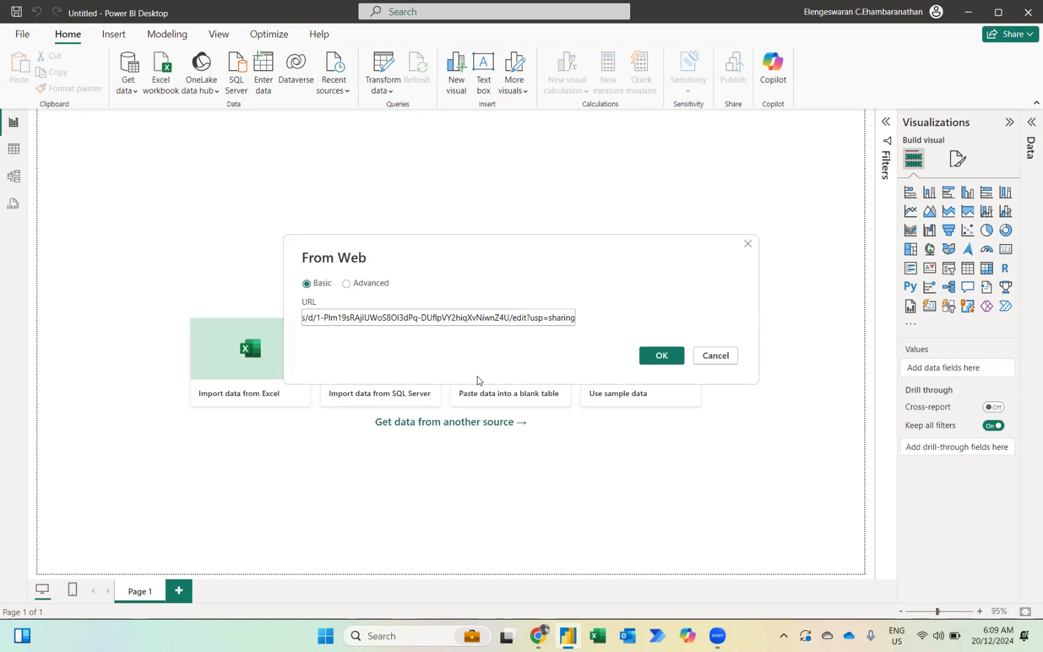
pyautogui.hotkey('shift', 'End')
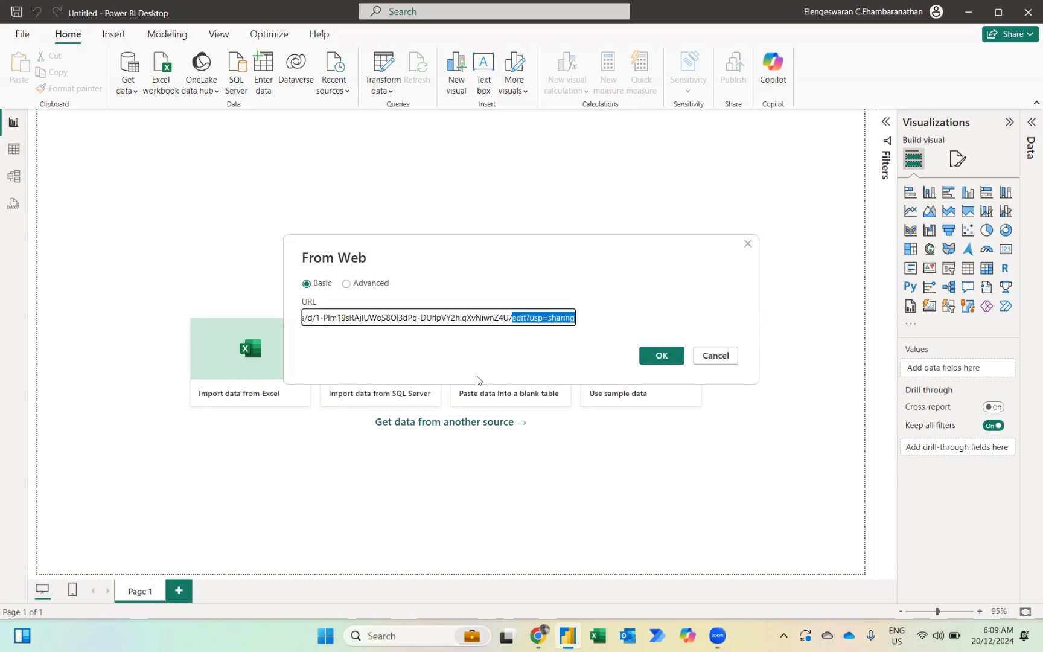
pyautogui.write('expor')
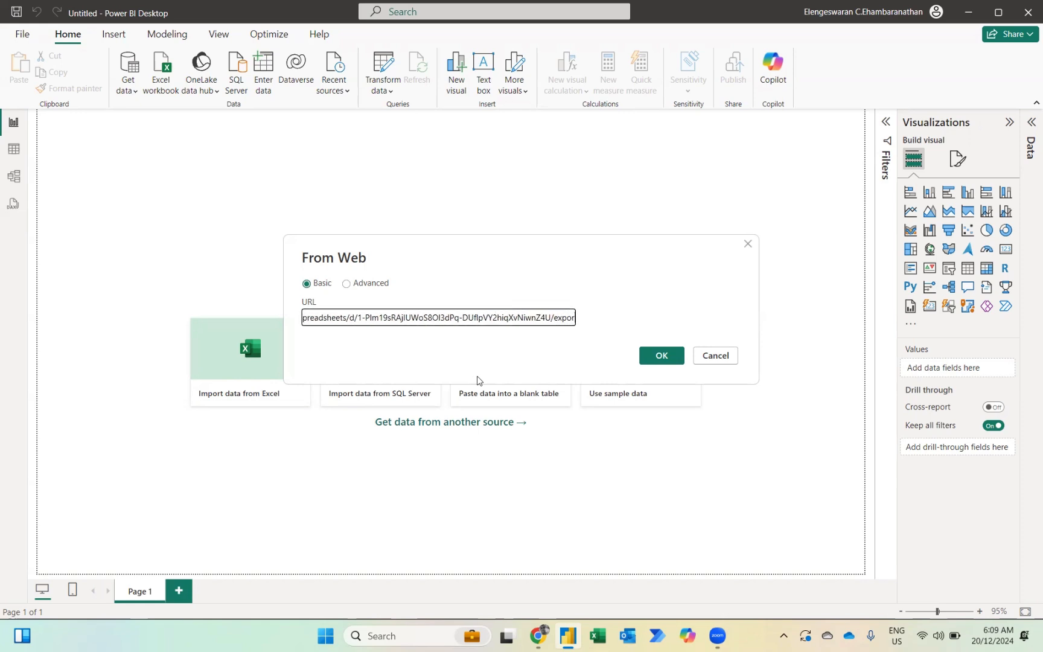
pyautogui.write('t')
pyautogui.write('?f')
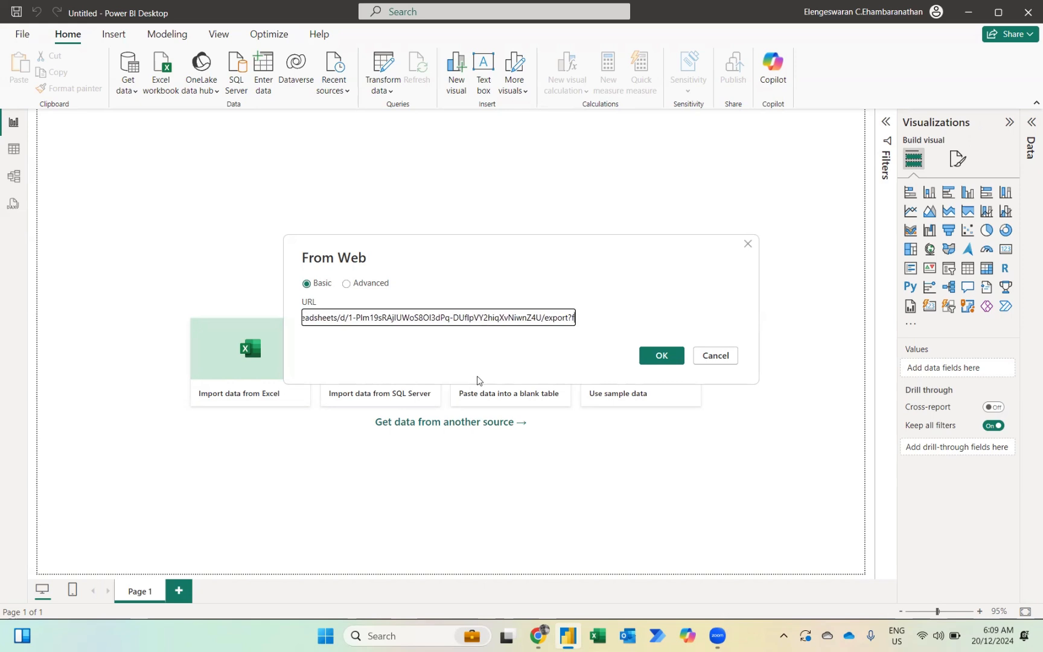
pyautogui.write('ormat=')
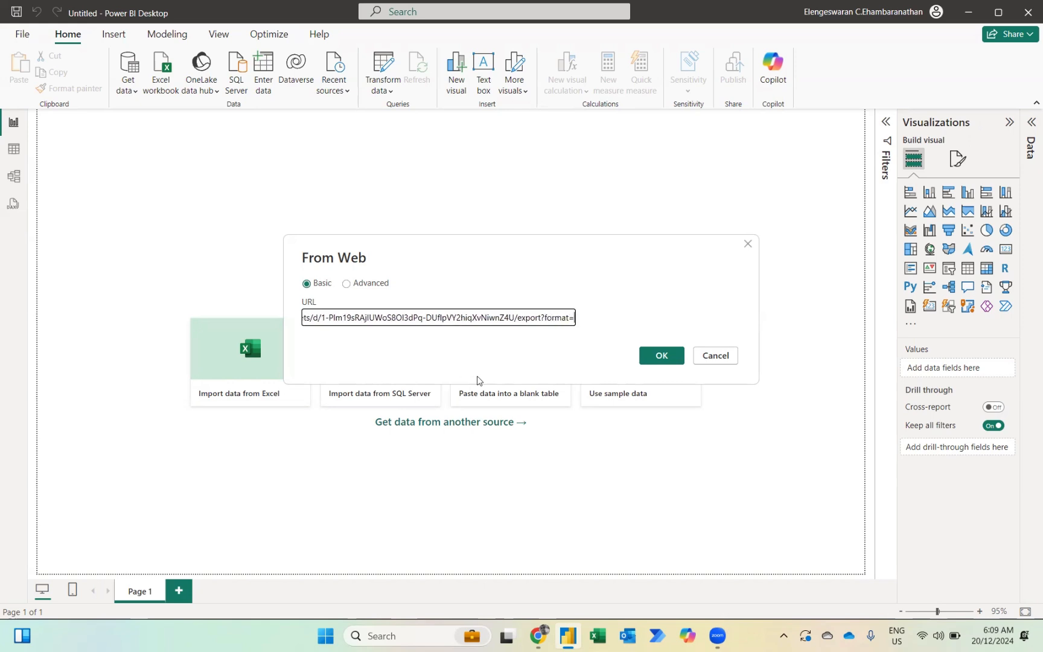
pyautogui.write('xlsx')
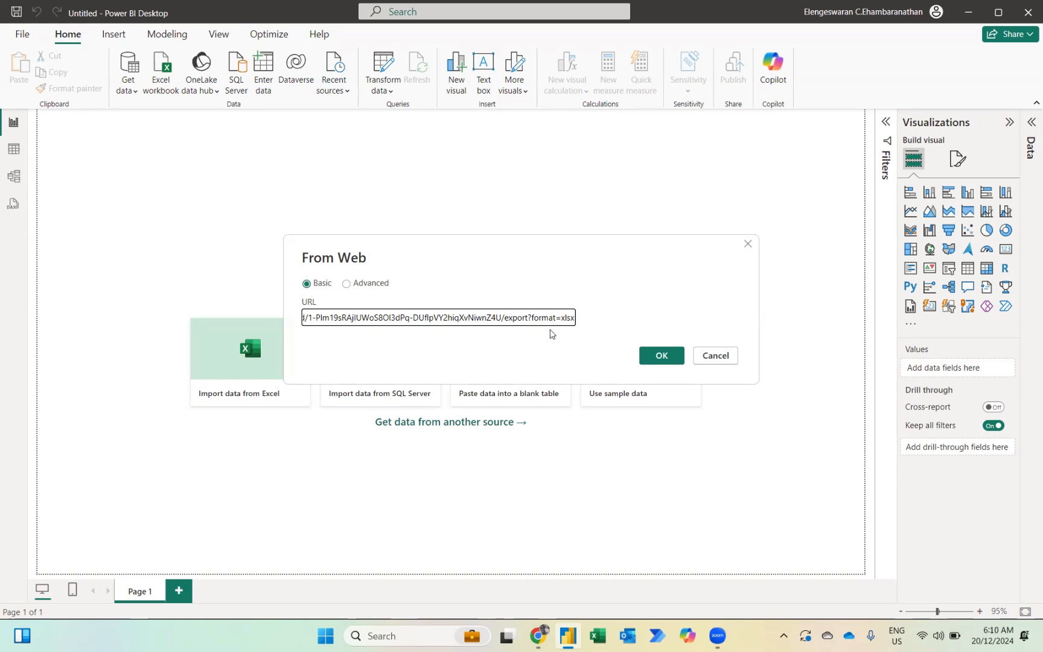
# - Connect to the sheet URL, preview and select the Report table, and open it in Power Query
pyautogui.click(655, 363)
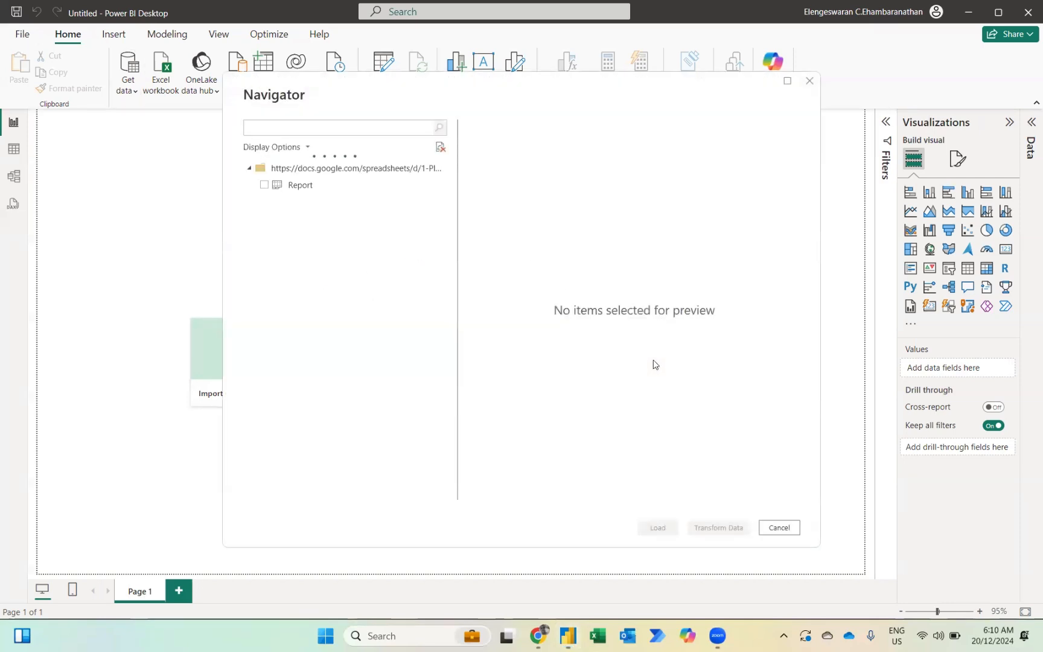
pyautogui.click(301, 189)
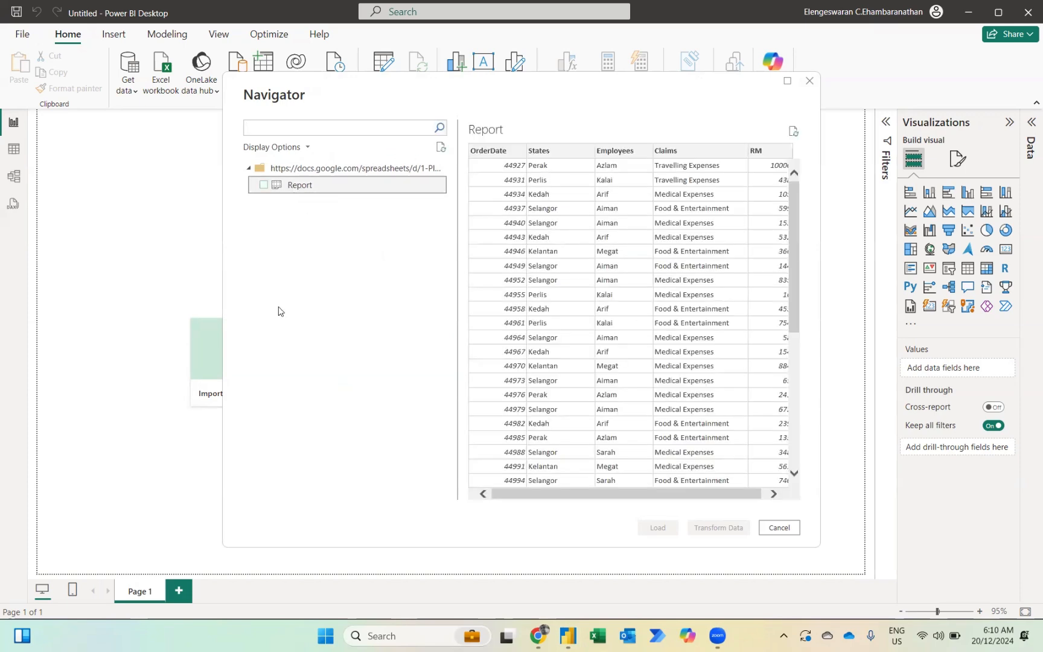
pyautogui.hotkey('alt', 'Tab')
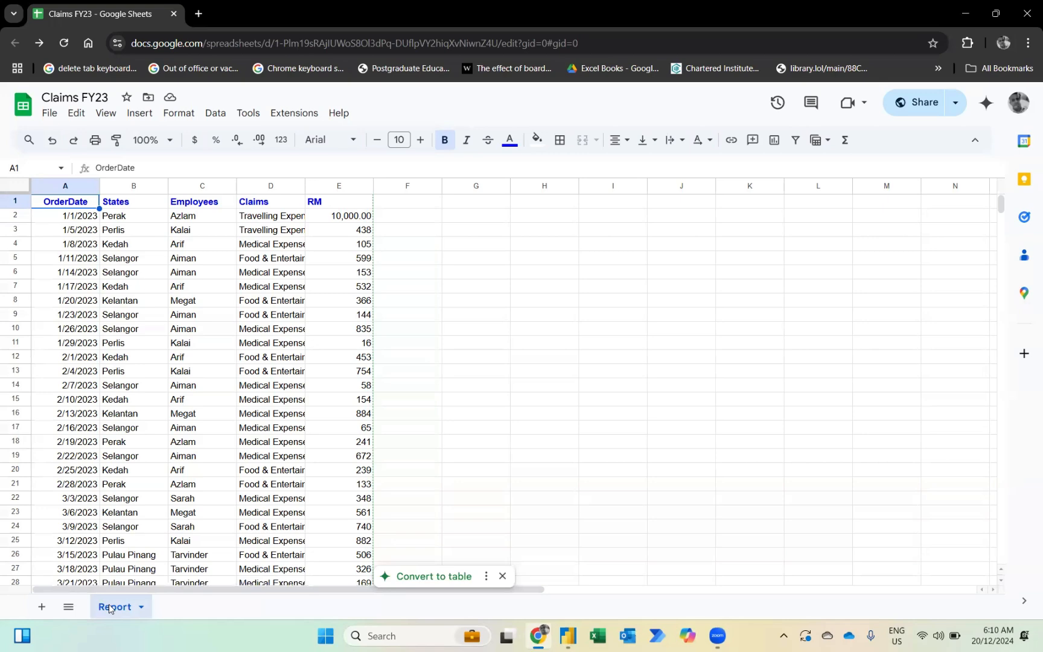
pyautogui.hotkey('alt', 'Tab')
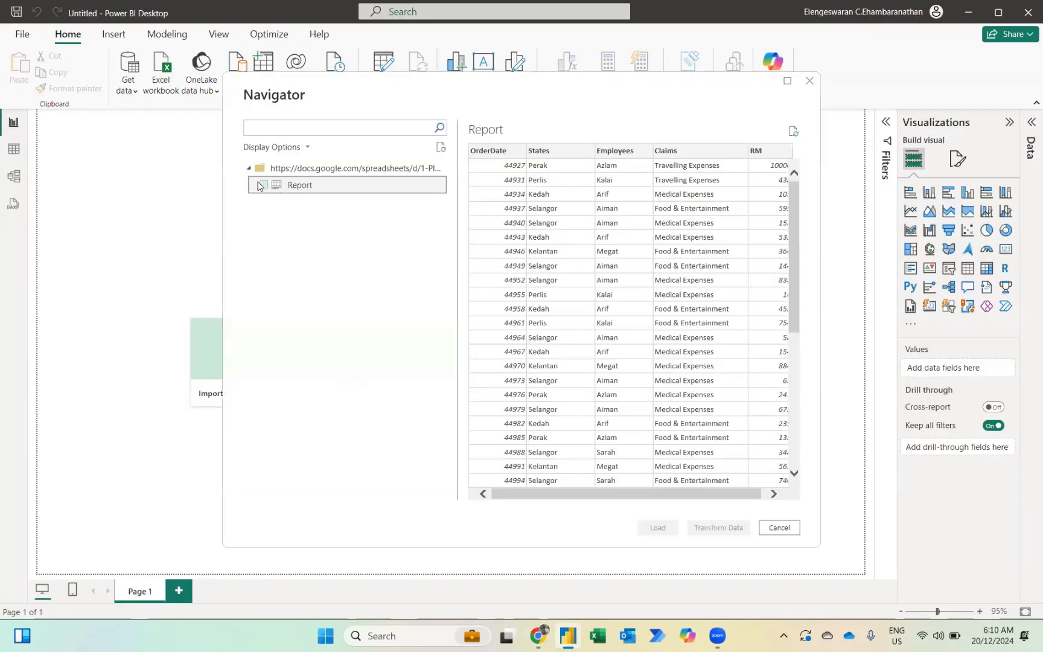
pyautogui.click(264, 185)
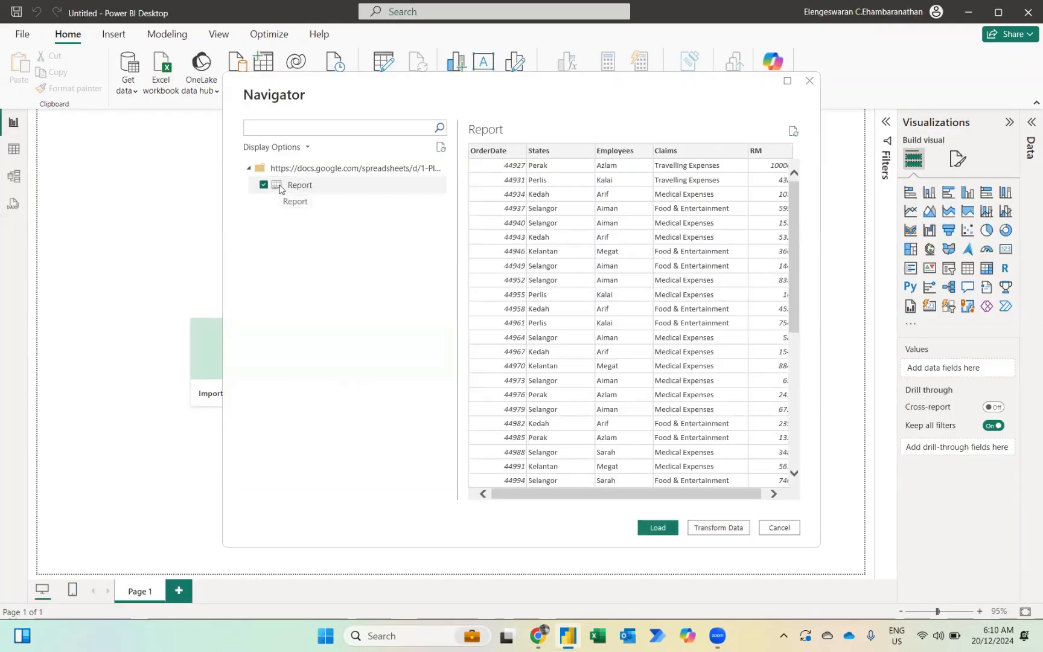
pyautogui.click(731, 530)
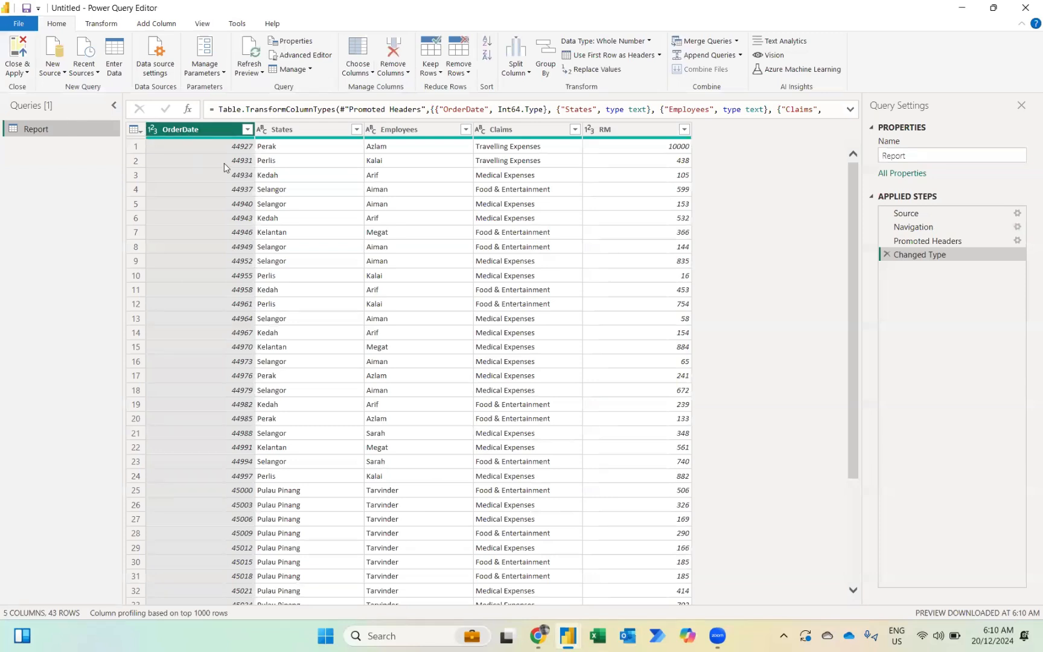
# - Change the OrderDate column to the Date type, replacing the existing conversion, then return to the sheet
pyautogui.click(154, 131)
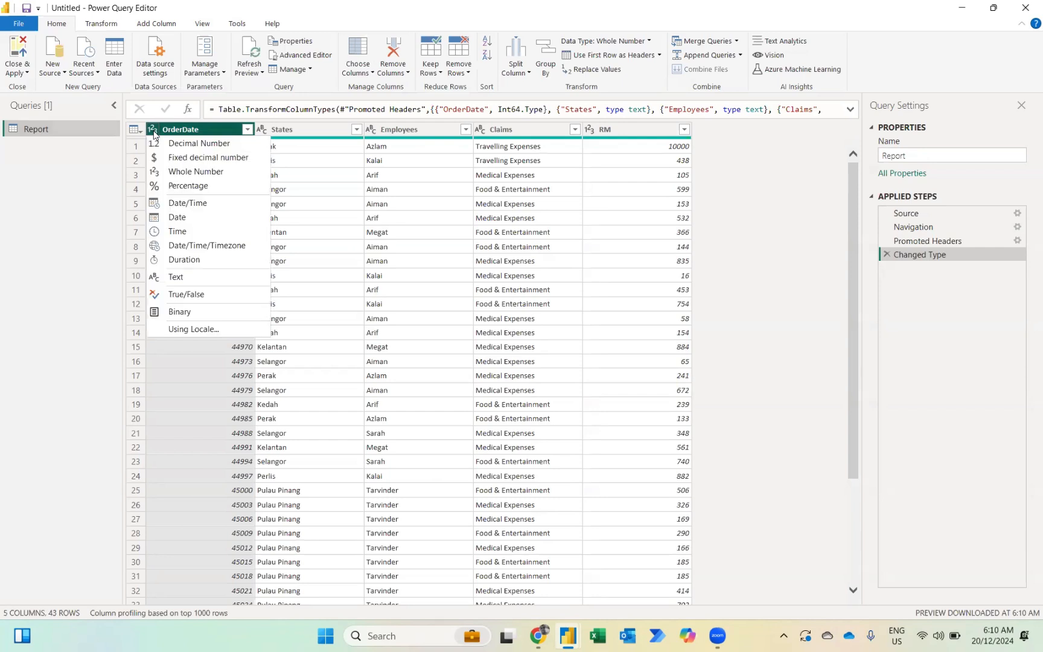
pyautogui.click(178, 219)
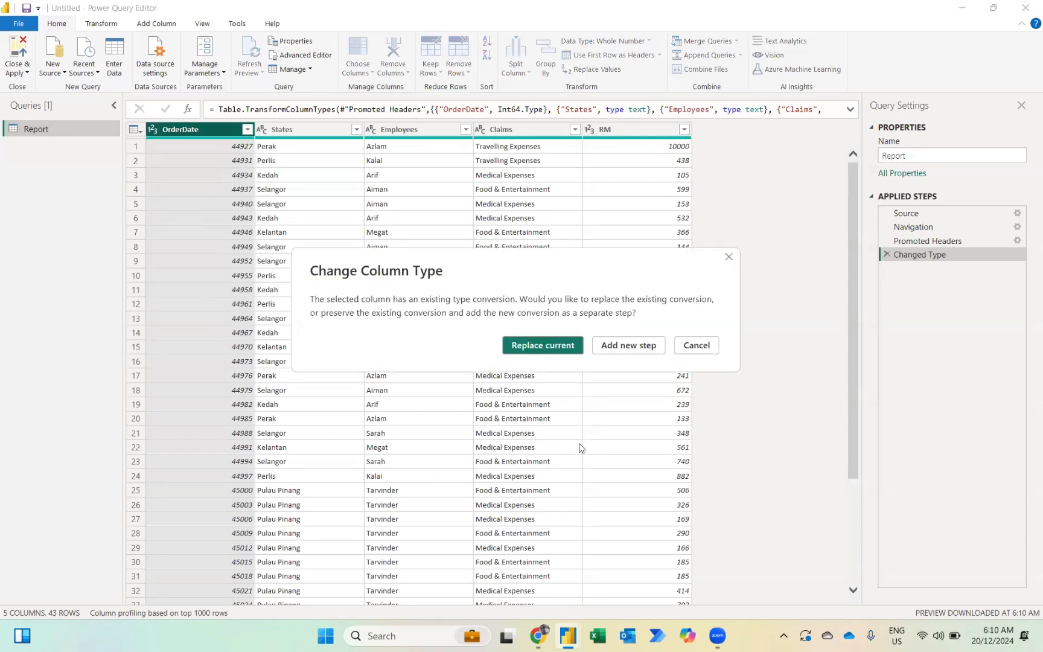
pyautogui.click(554, 344)
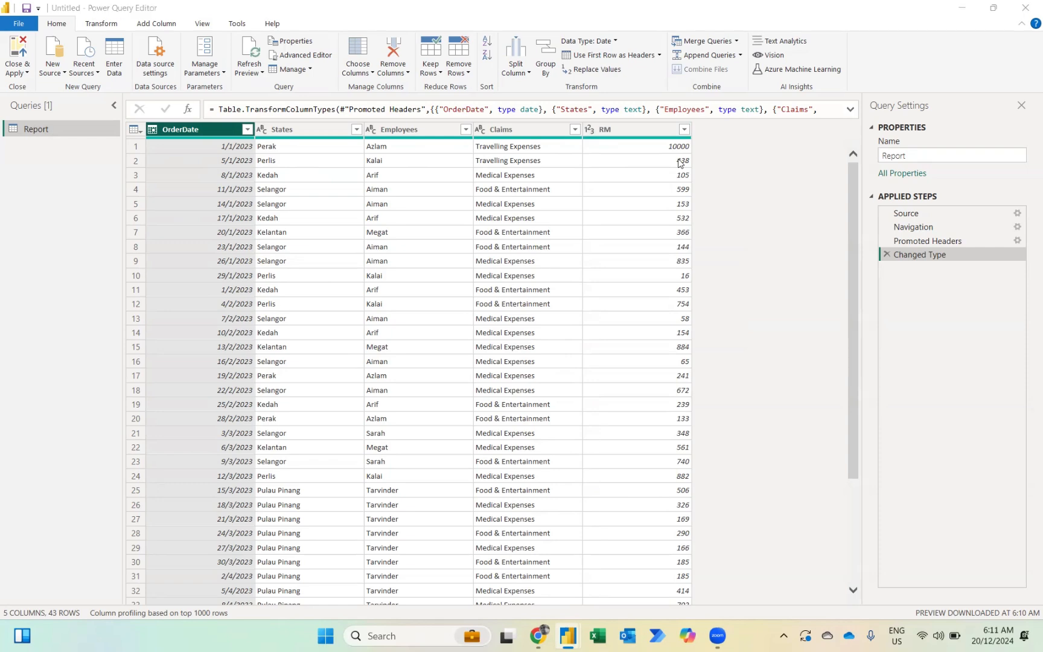
pyautogui.hotkey('alt', 'Tab')
pyautogui.hotkey('alt', 'Tab')
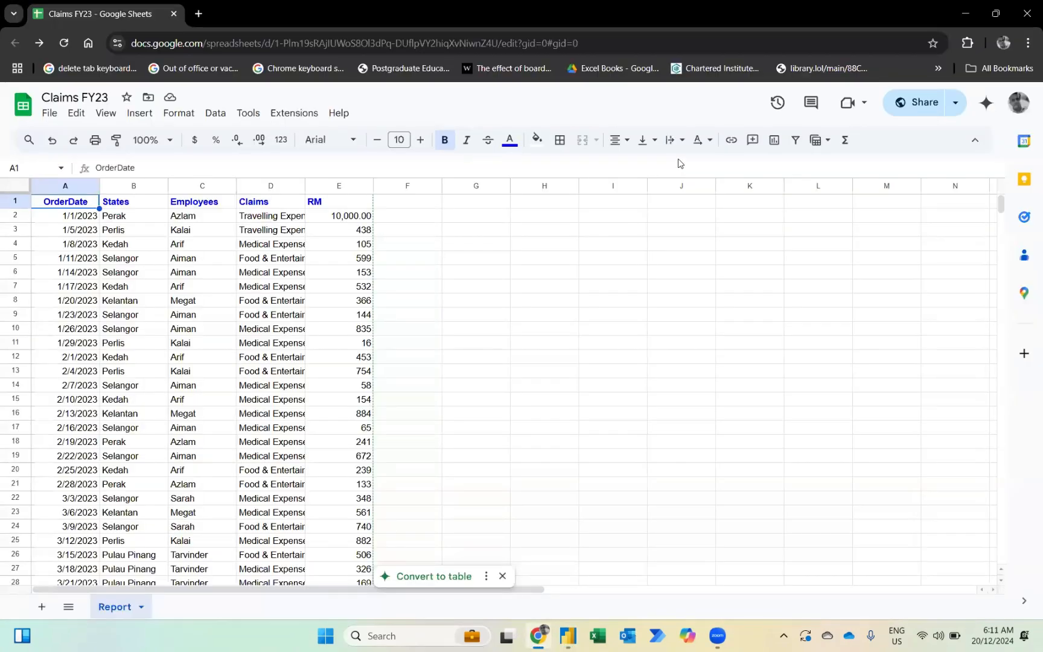
# - Change cell E2's RM amount from 10000 to 123 in the Claims FY23 sheet
pyautogui.click(348, 221)
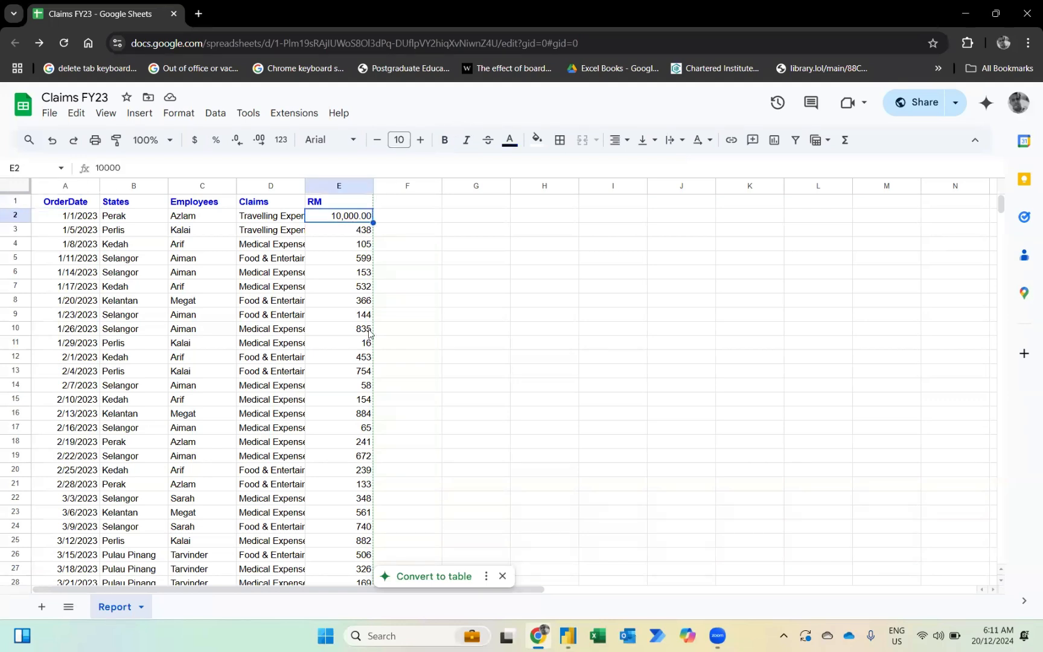
pyautogui.write('123')
pyautogui.press('Return')
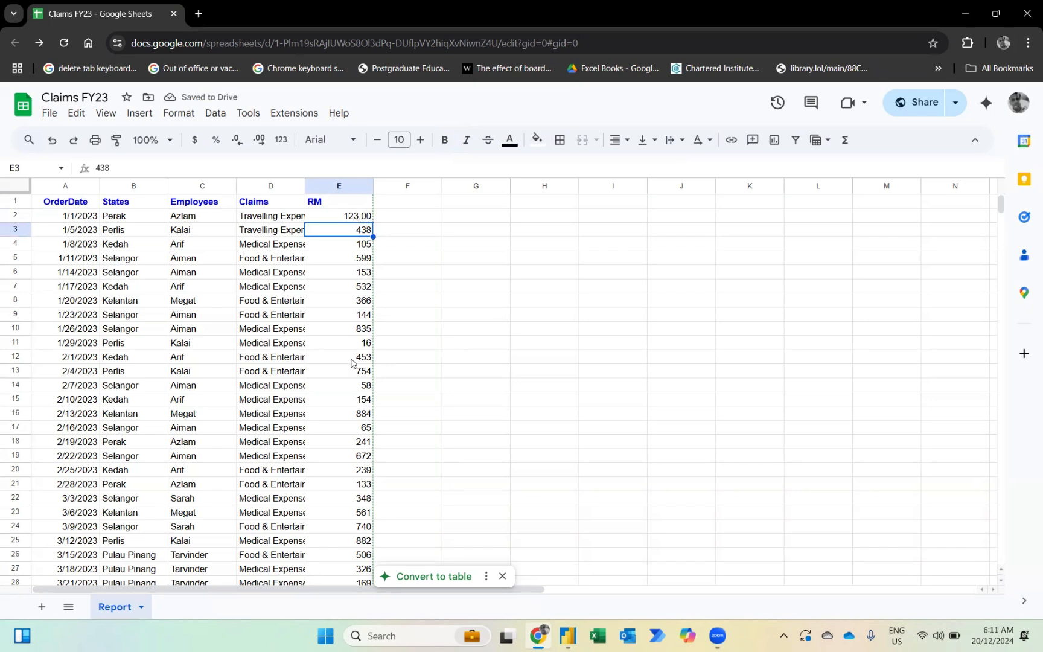
pyautogui.hotkey('alt', 'Tab')
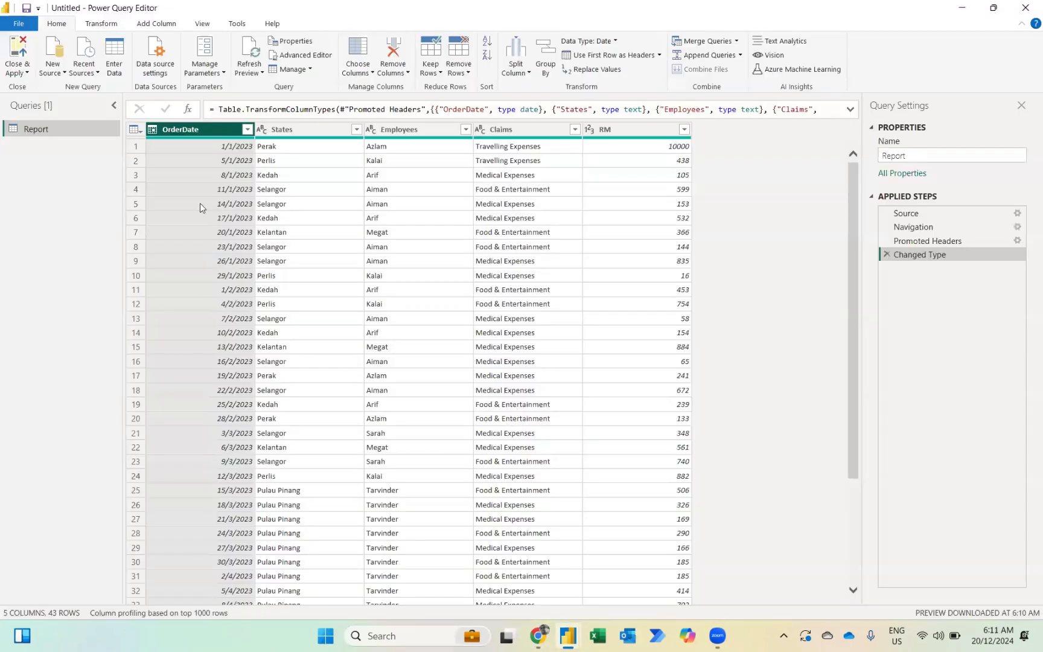
# - Refresh the Power Query preview so the first RM reads 123, then Close & Apply
pyautogui.click(248, 48)
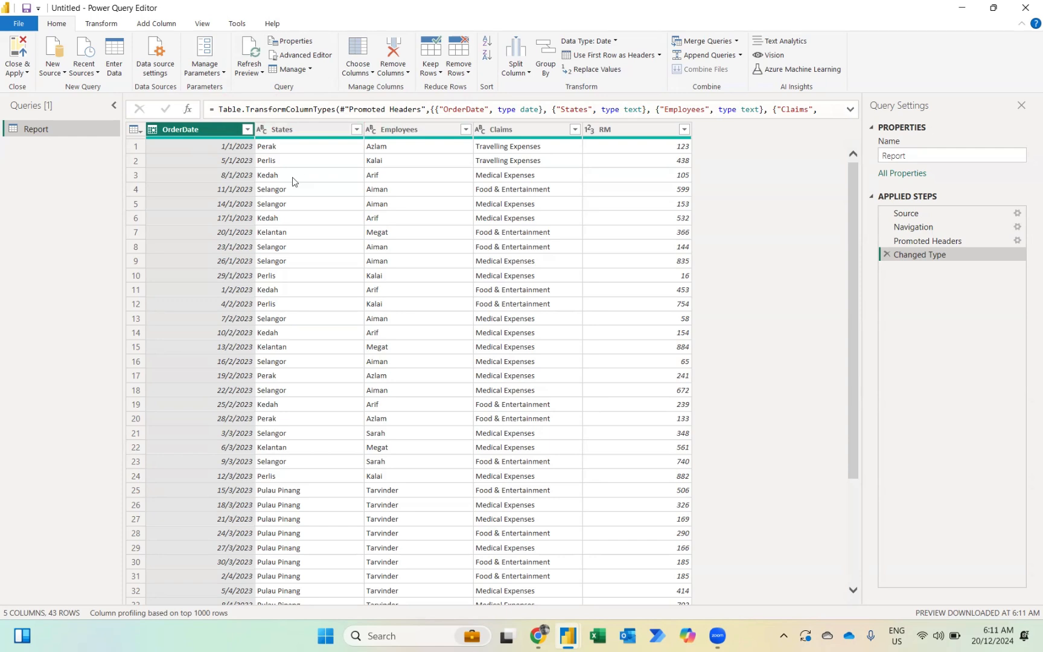
pyautogui.click(14, 47)
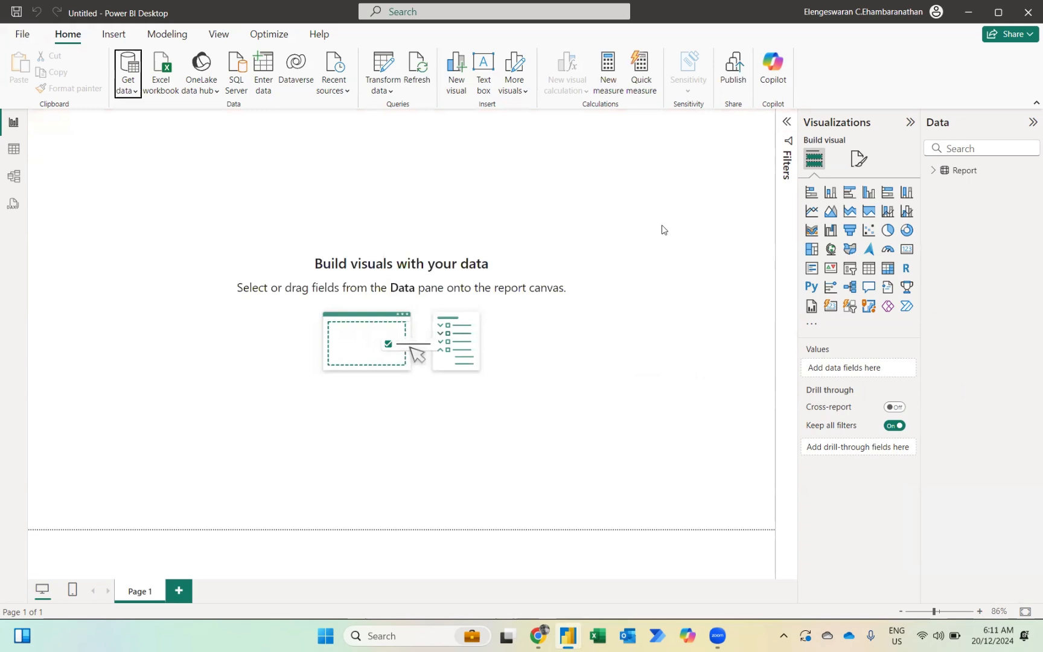
# - Add a clustered column chart with OrderDate Month on the axis and Sum of RM as values
pyautogui.click(933, 171)
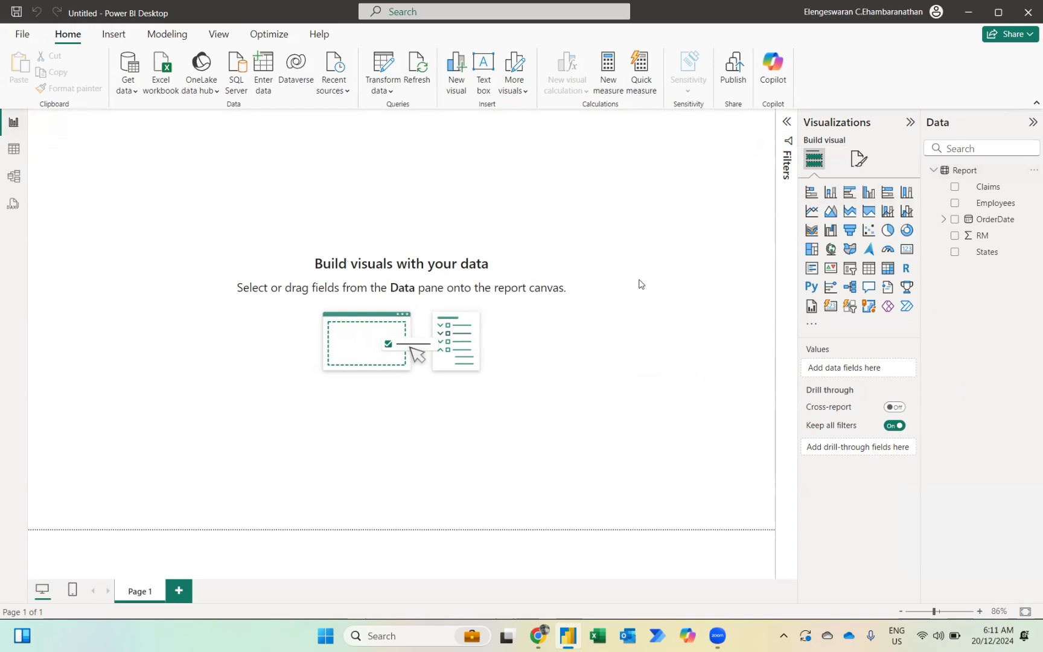
pyautogui.click(868, 193)
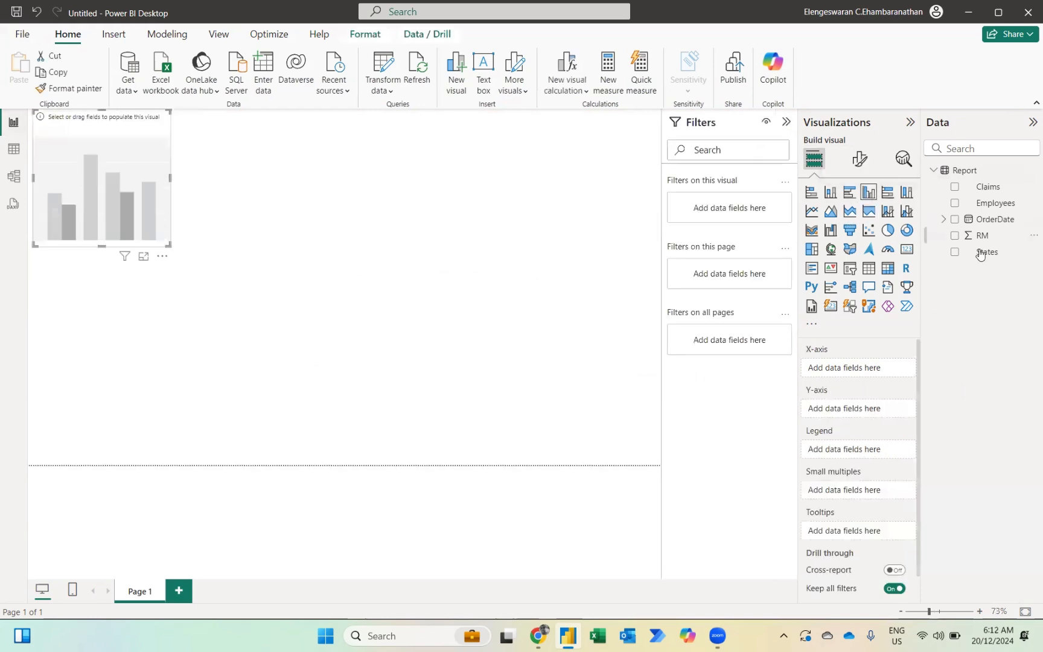
pyautogui.click(942, 219)
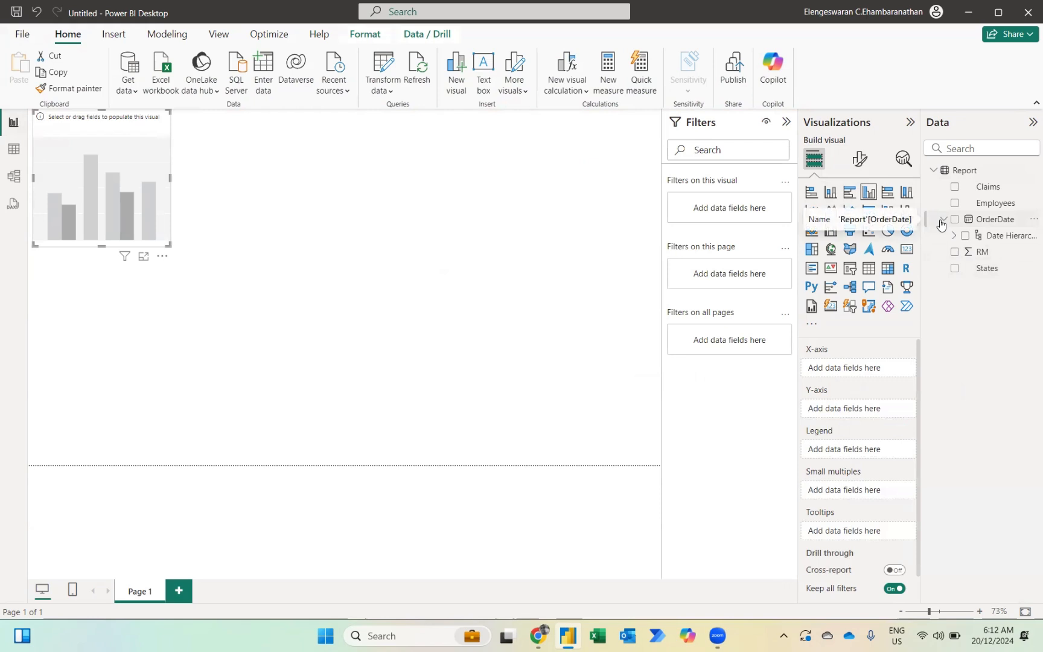
pyautogui.click(954, 236)
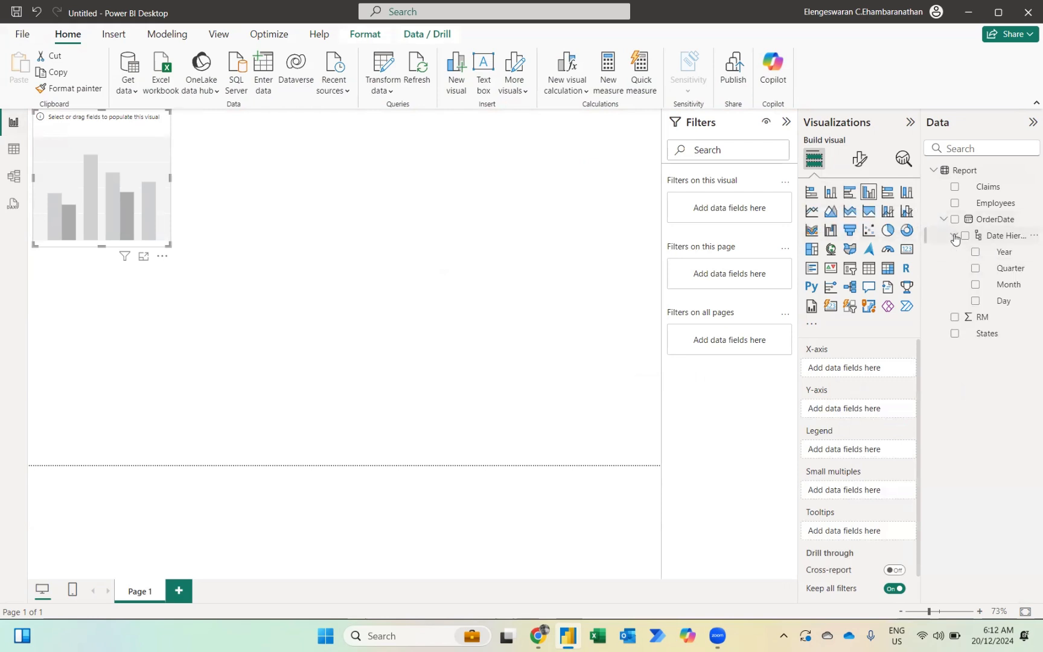
pyautogui.click(975, 286)
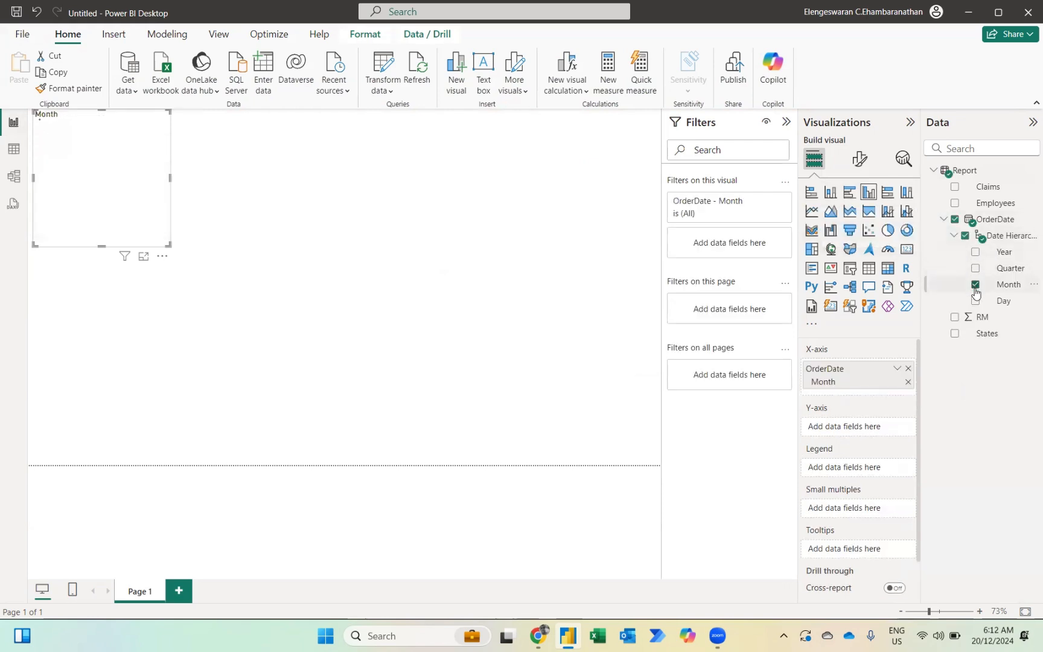
pyautogui.click(954, 317)
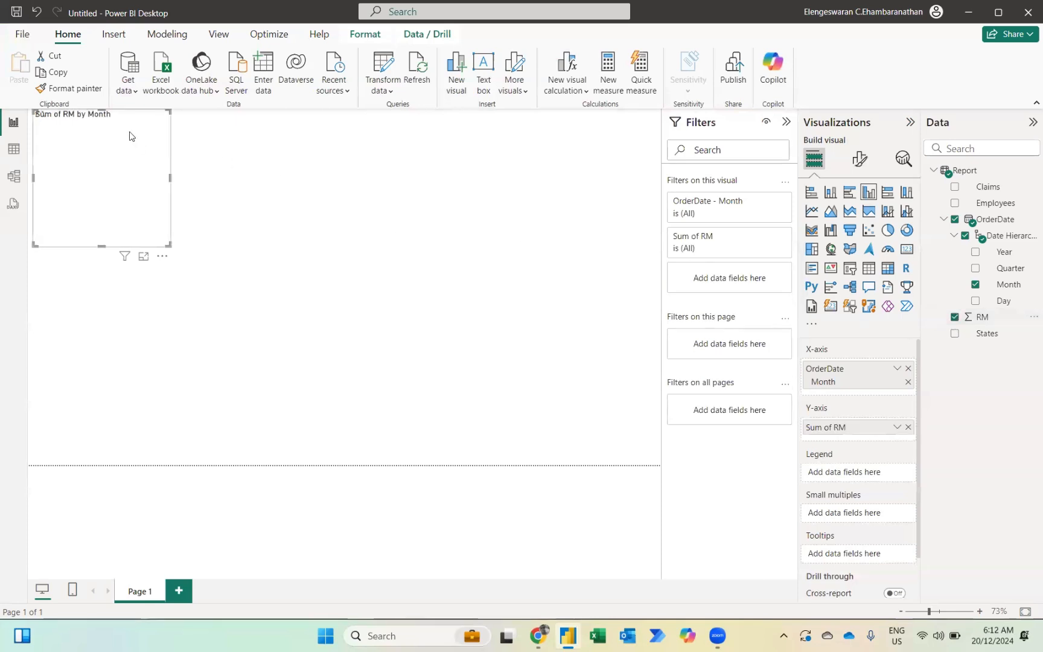
# - Move the column chart down and stretch it across the full page width
pyautogui.moveTo(130, 135); pyautogui.dragTo(114, 201)
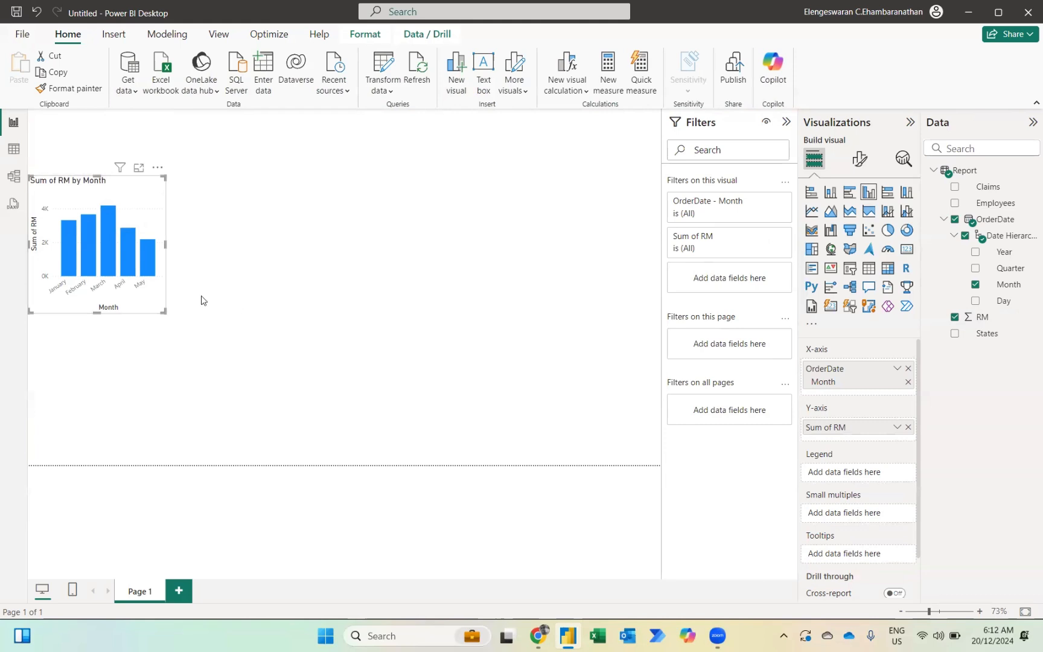
pyautogui.moveTo(162, 312); pyautogui.dragTo(664, 348)
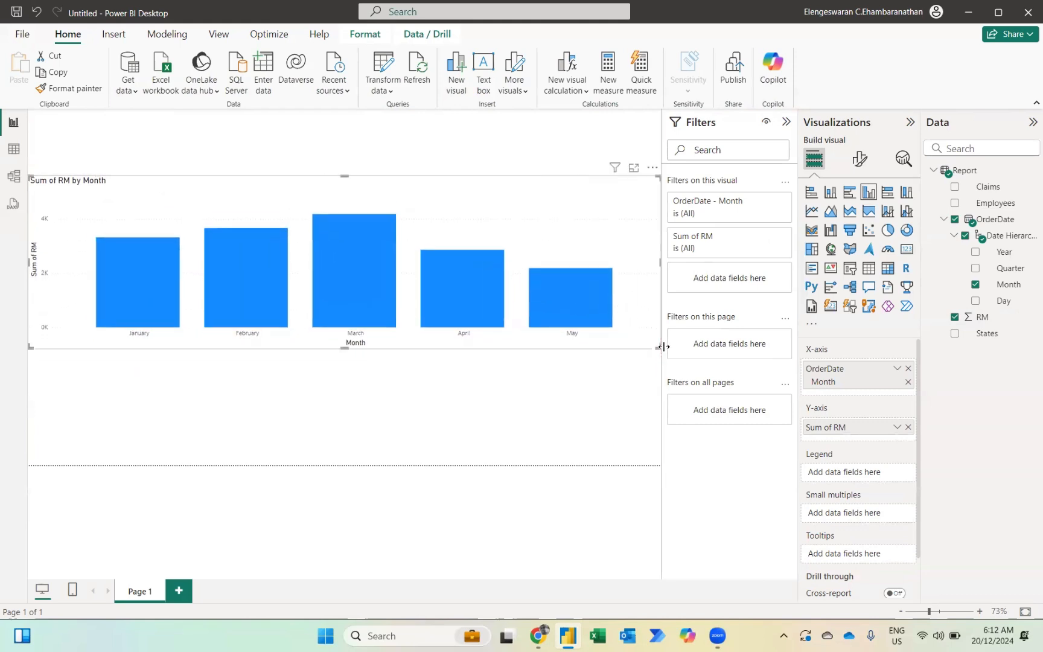
pyautogui.click(557, 387)
# - Add a matrix with Claims as rows, Month as columns and Sum of RM as values
pyautogui.click(888, 269)
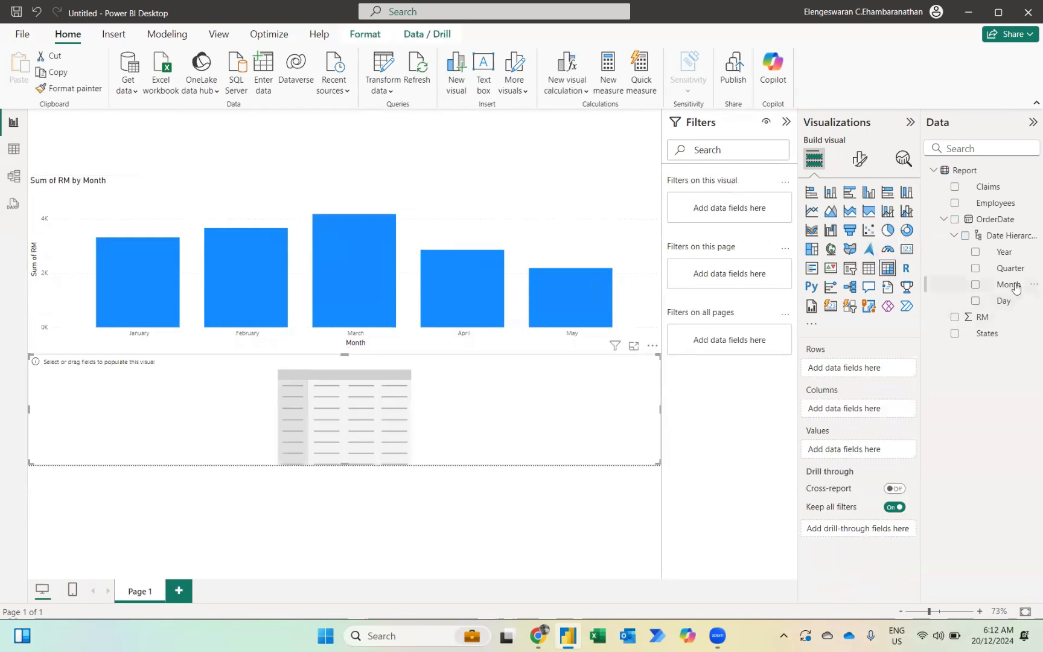
pyautogui.moveTo(1016, 288); pyautogui.dragTo(873, 417)
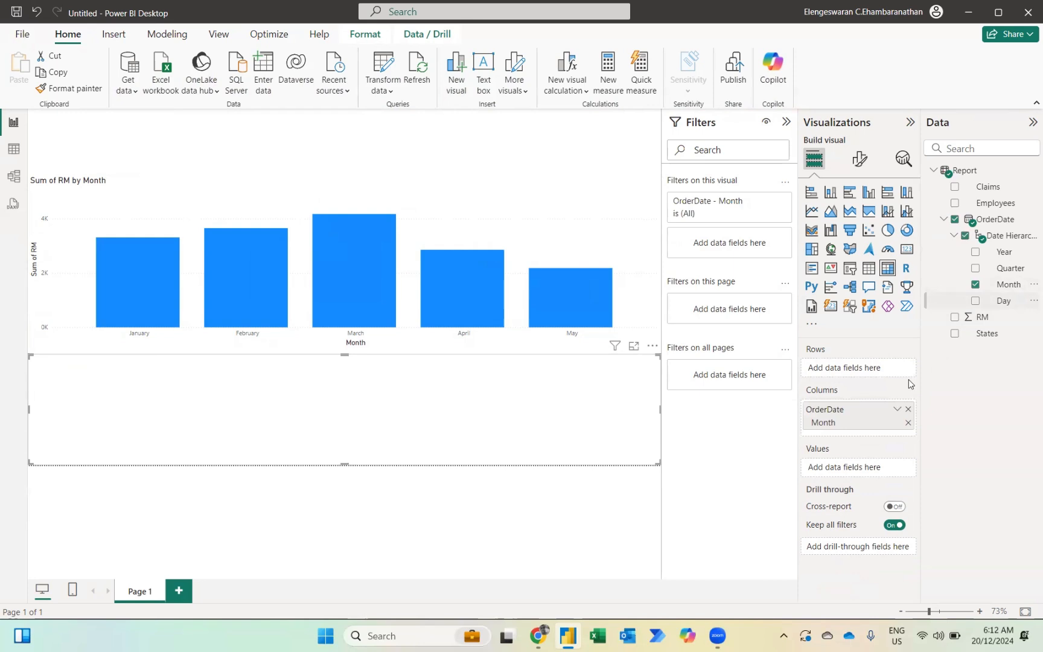
pyautogui.click(956, 318)
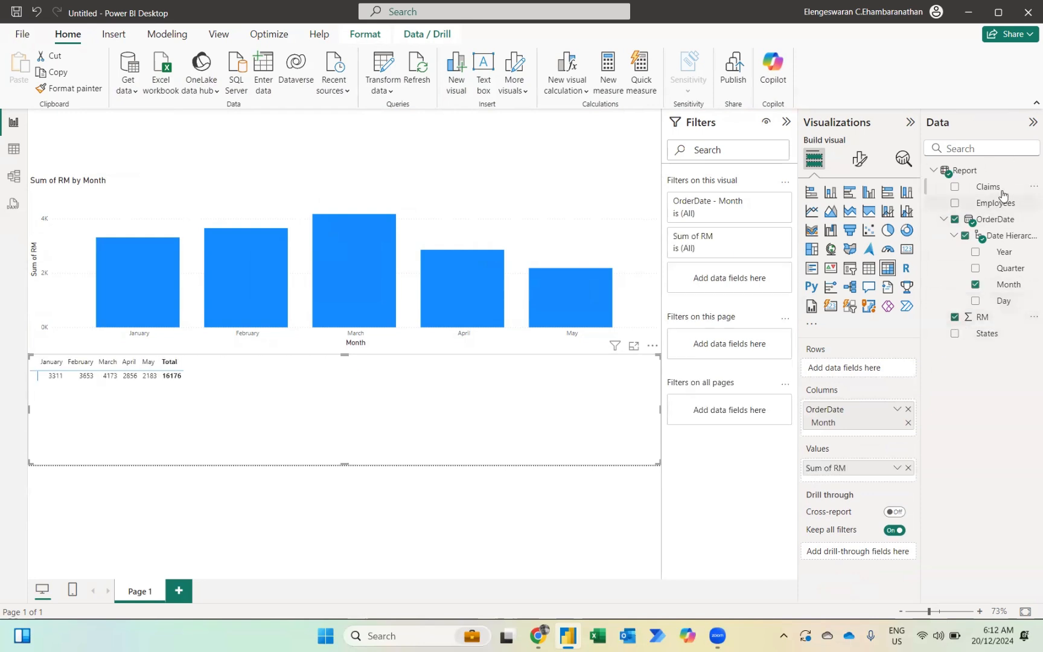
pyautogui.moveTo(1002, 193); pyautogui.dragTo(864, 371)
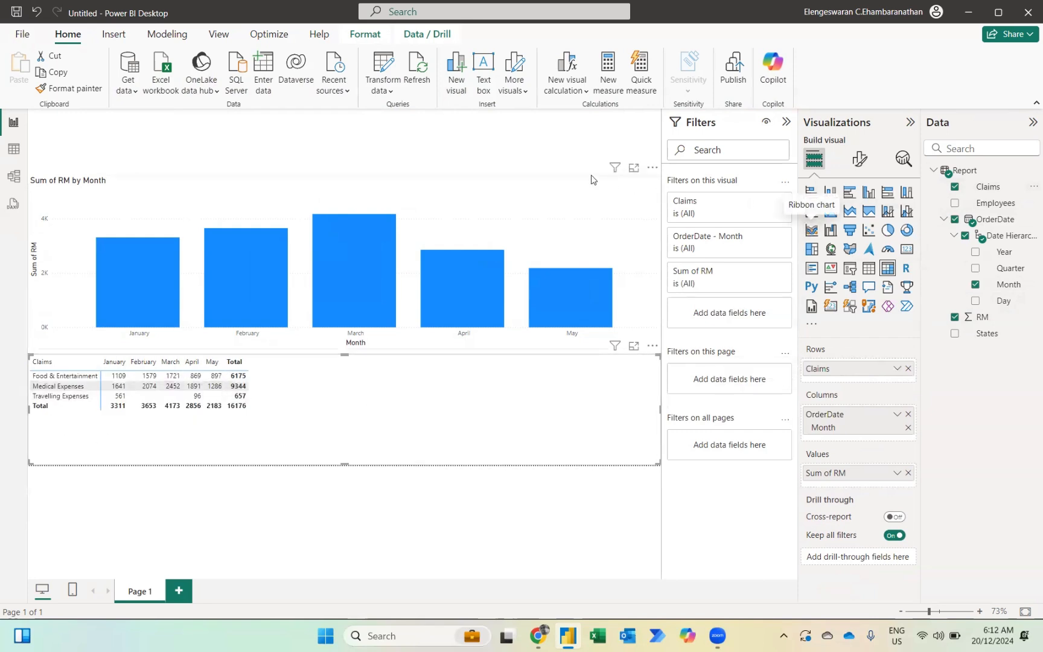
pyautogui.click(536, 150)
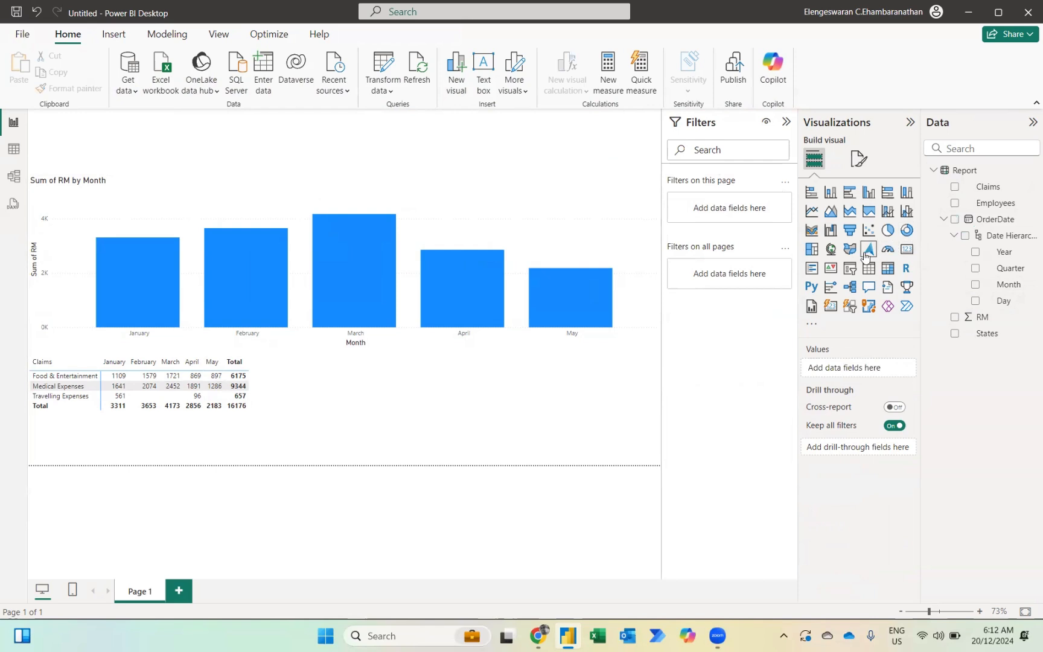
# - Add a States slicer and stretch it into a strip across the top of the page
pyautogui.click(848, 269)
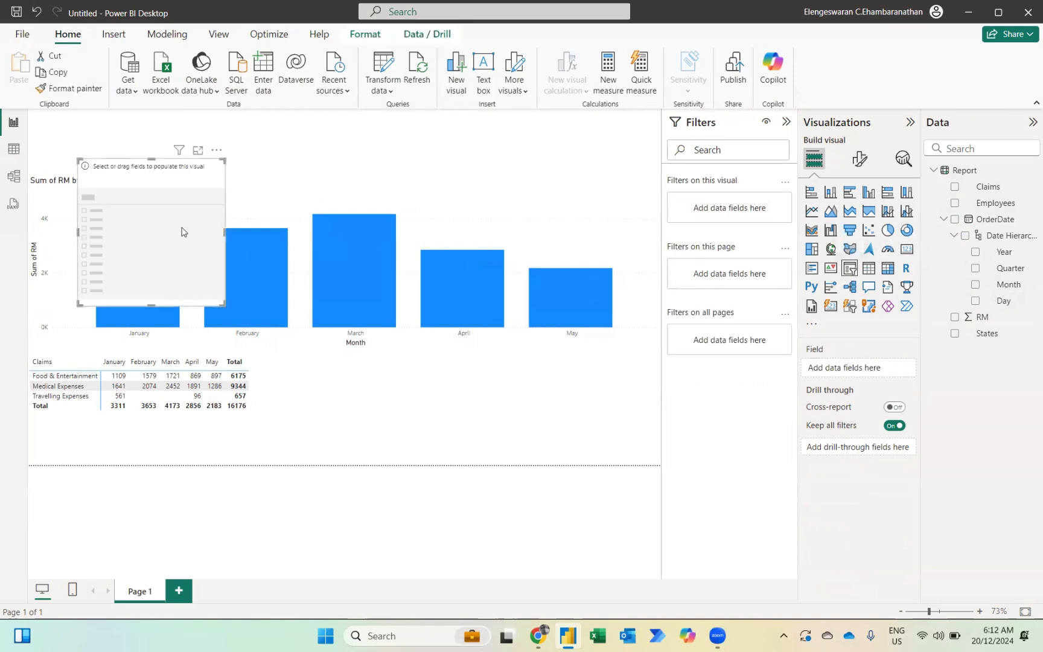
pyautogui.moveTo(150, 227); pyautogui.dragTo(100, 177)
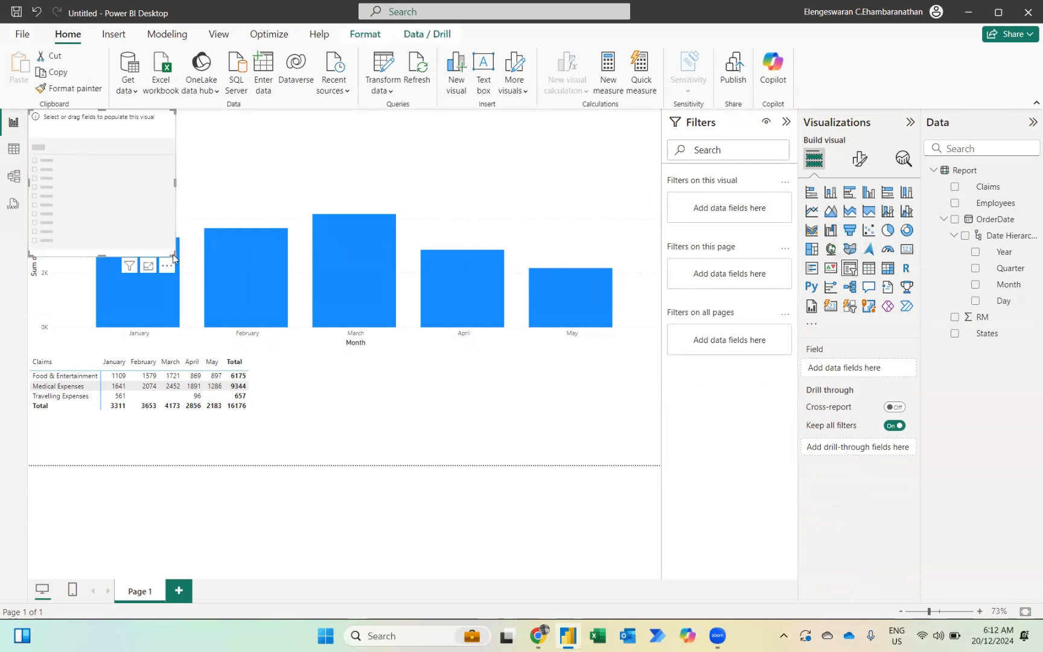
pyautogui.moveTo(175, 257); pyautogui.dragTo(654, 173)
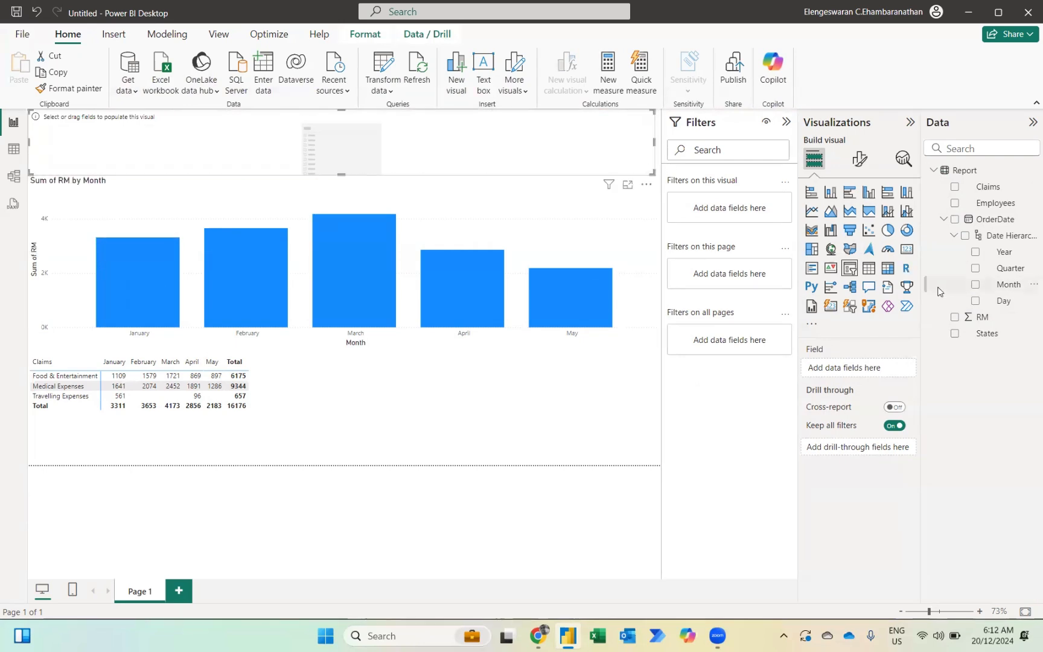
pyautogui.click(955, 333)
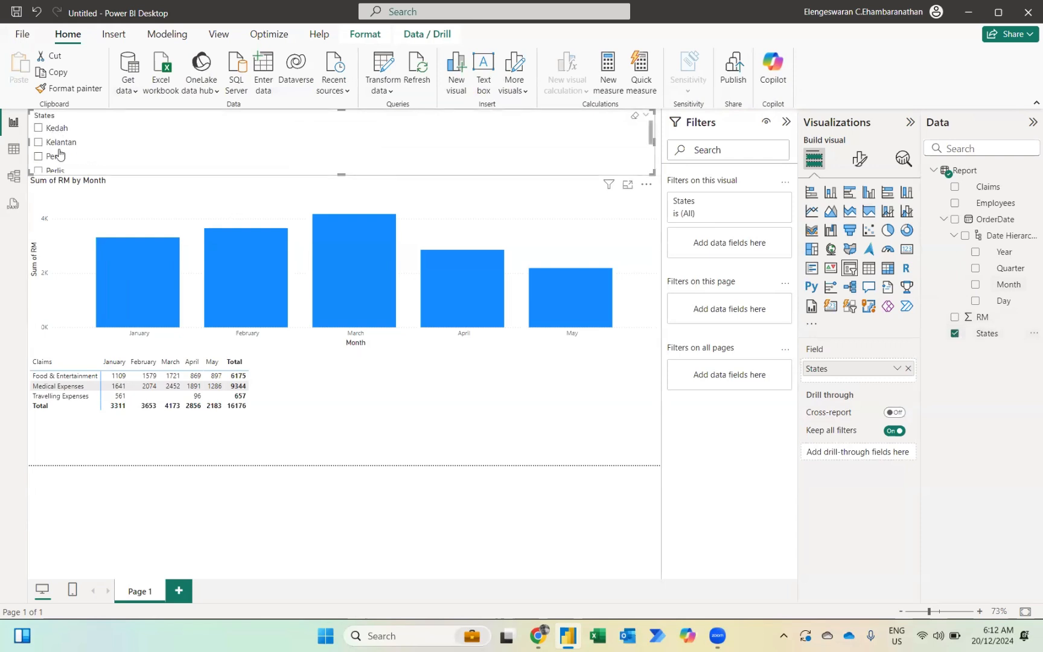
# - Set the slicer style to Tile and filter the report to Kelantan
pyautogui.click(858, 160)
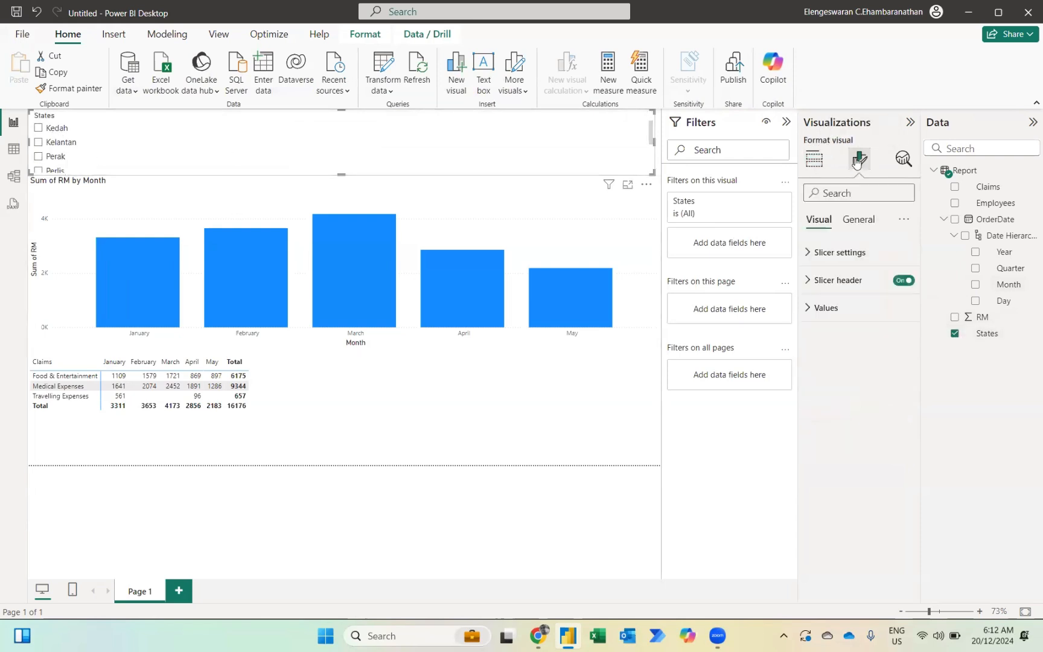
pyautogui.click(813, 258)
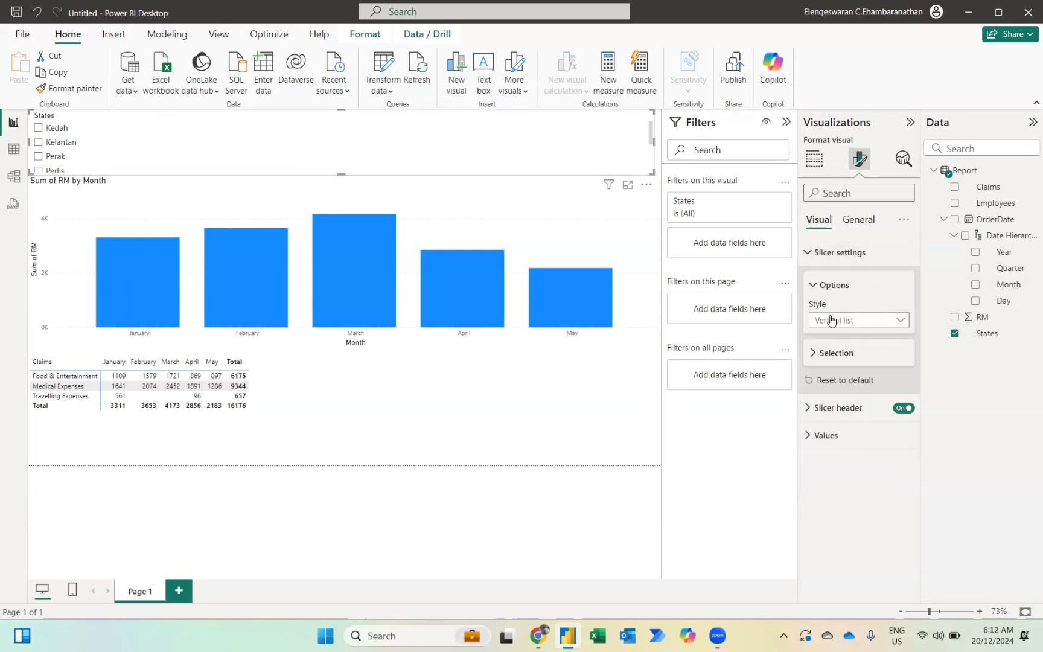
pyautogui.click(833, 320)
pyautogui.click(826, 353)
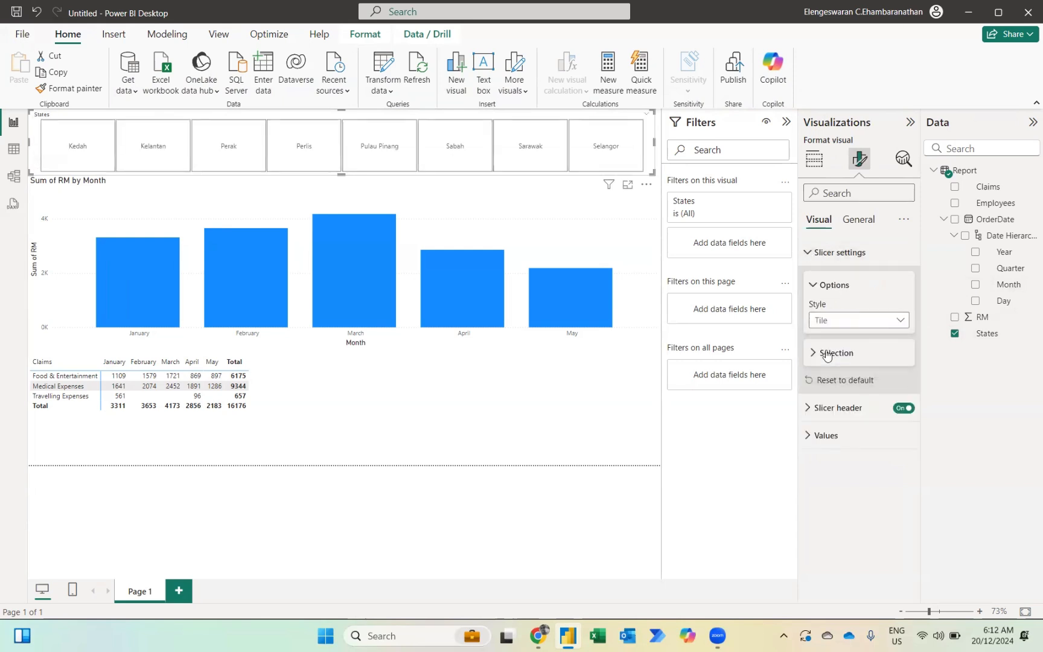
pyautogui.click(90, 151)
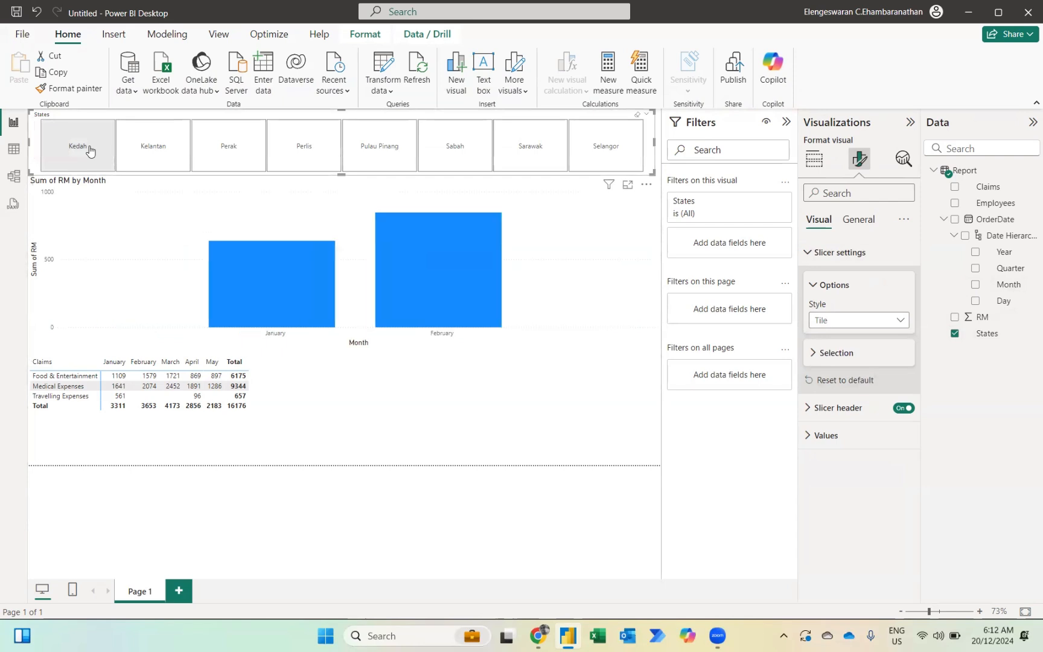
pyautogui.click(170, 148)
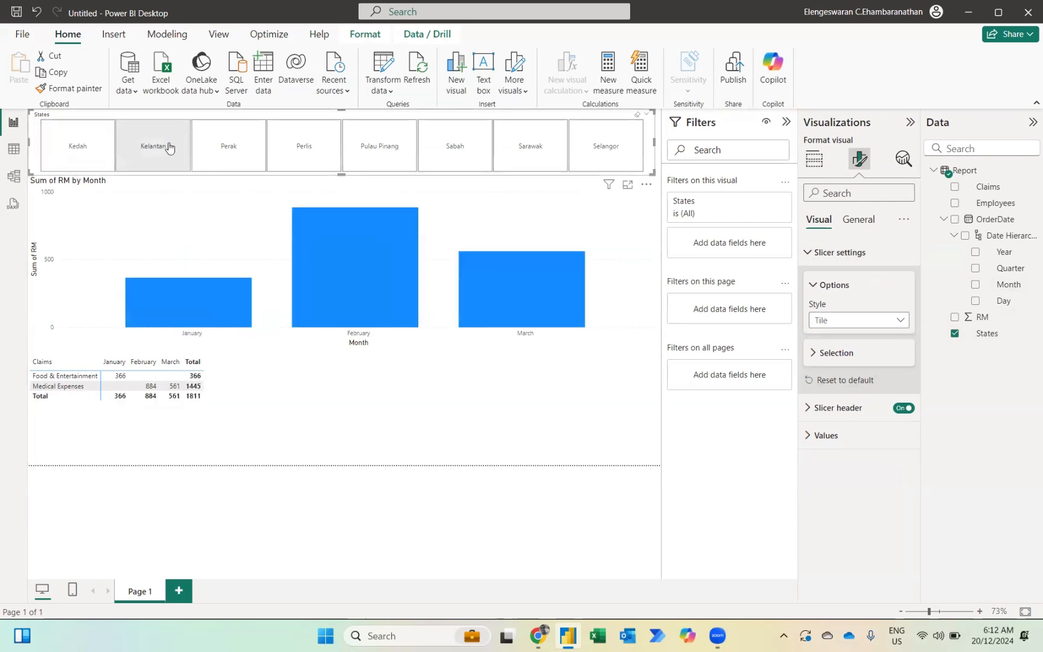